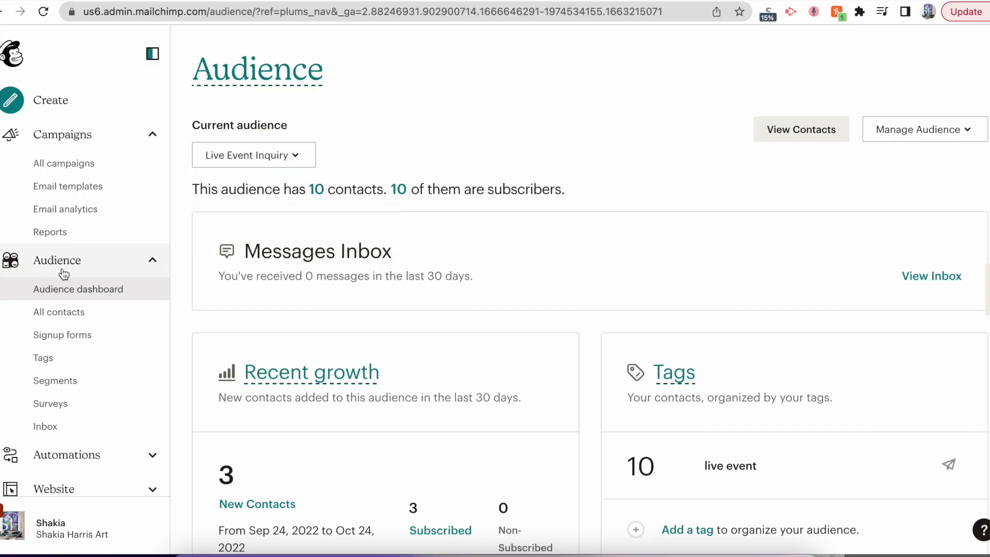
Step: Open the Audiences overview via Manage Audience > View audiences
left_click(296, 157)
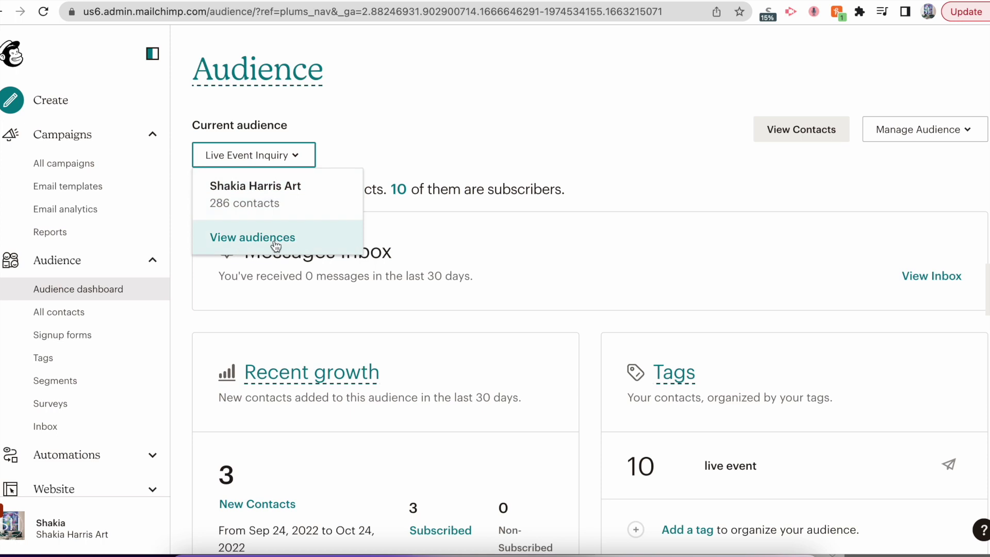
left_click(959, 132)
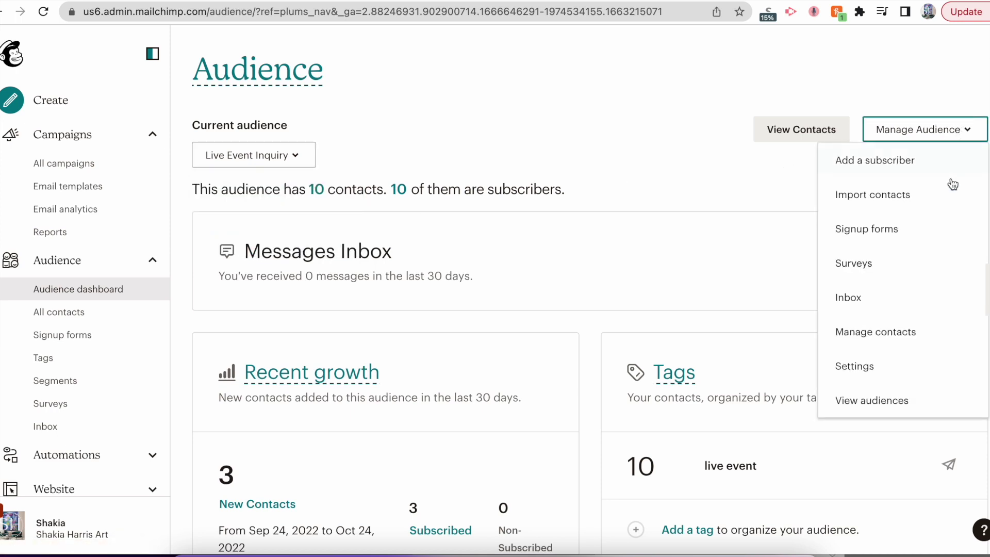
left_click(896, 402)
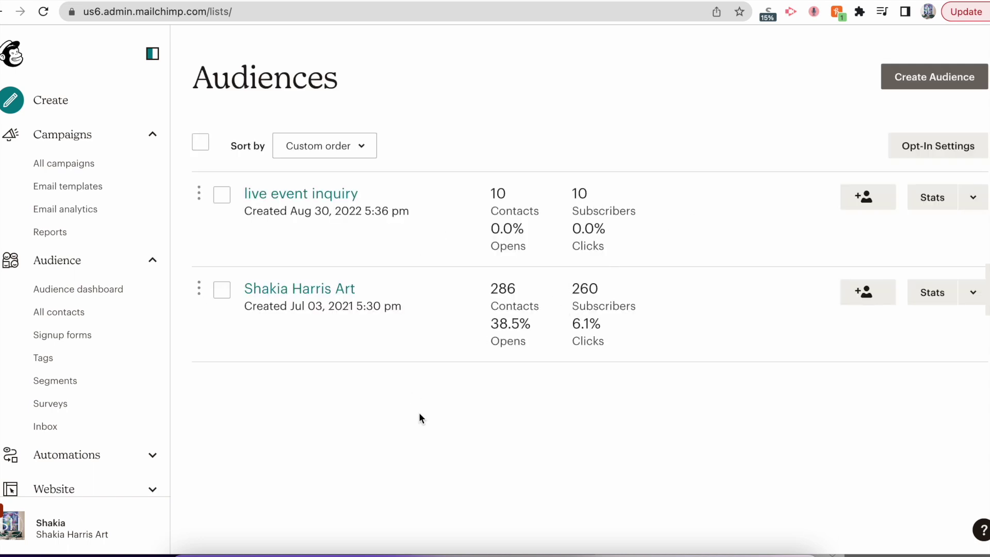
Step: Start a new audience and name it 'wedding painting'
left_click(906, 86)
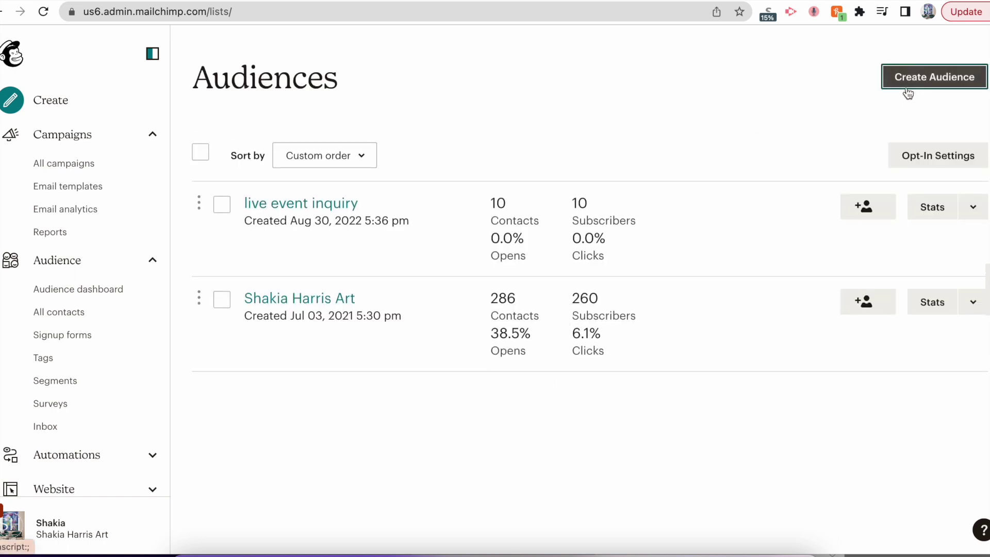
left_click(645, 229)
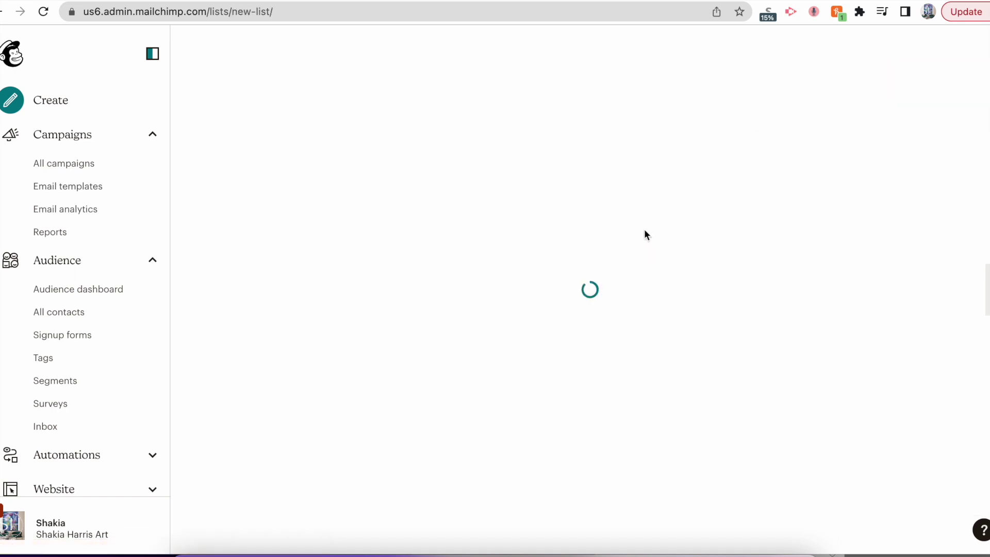
left_click(486, 210)
type("live events")
key("ctrl+a")
type("mini")
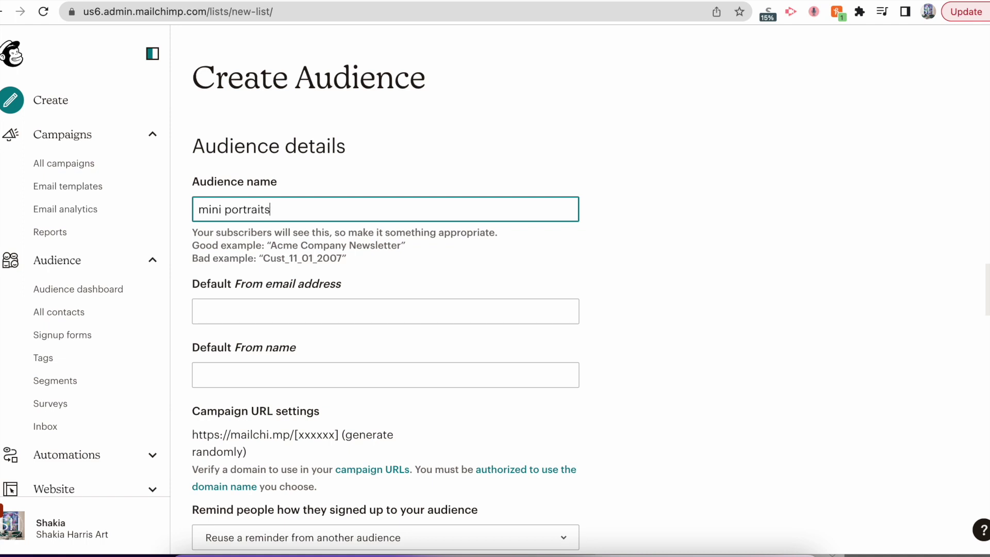
key("ctrl+a")
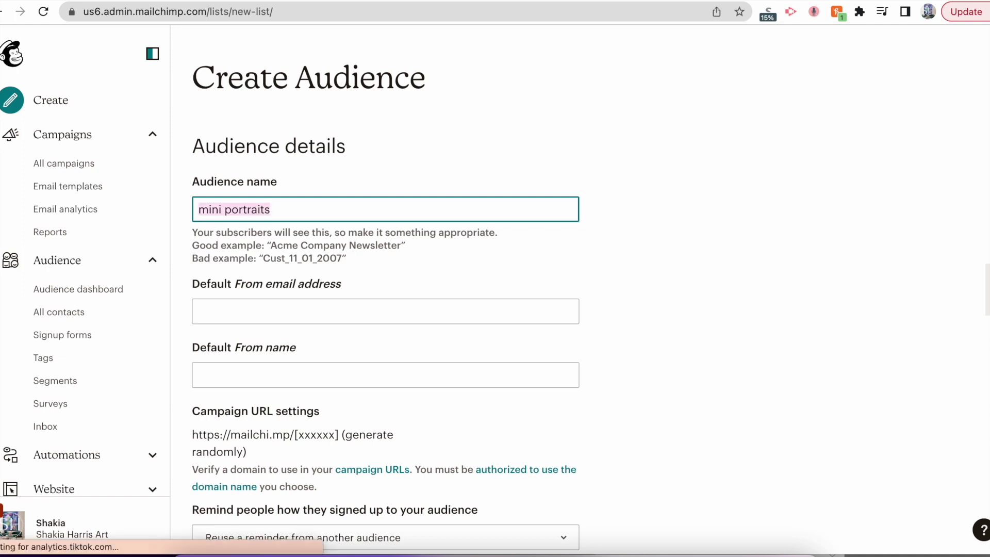
type("wedding painting")
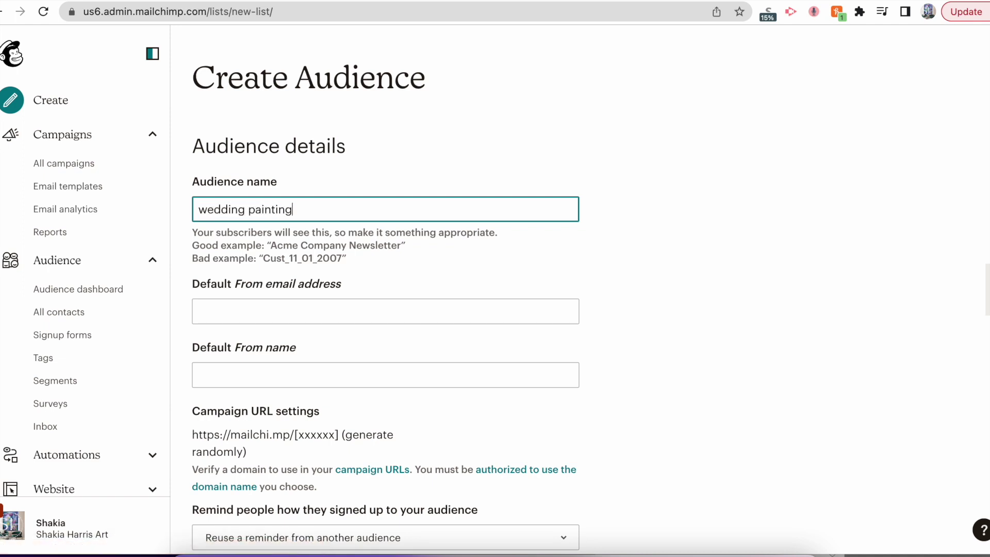
Step: Enable one-by-one subscribe notifications for the new audience
scroll(522, 328, "down", 6)
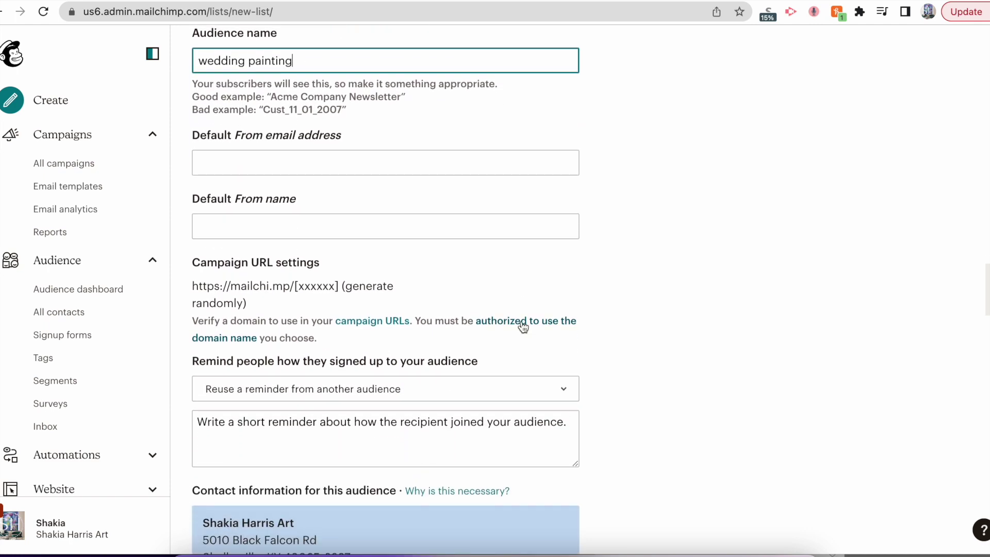
scroll(522, 321, "down", 4)
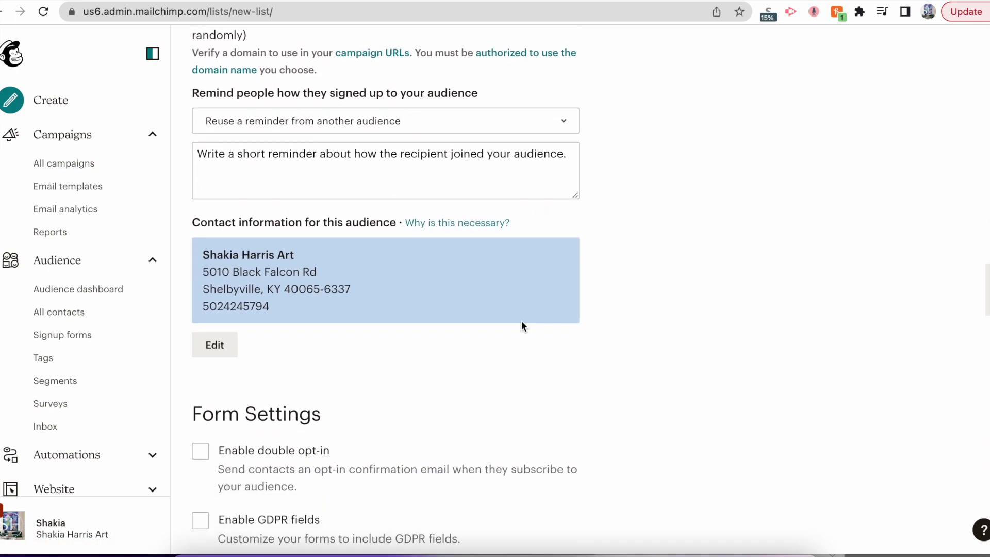
scroll(521, 322, "down", 2)
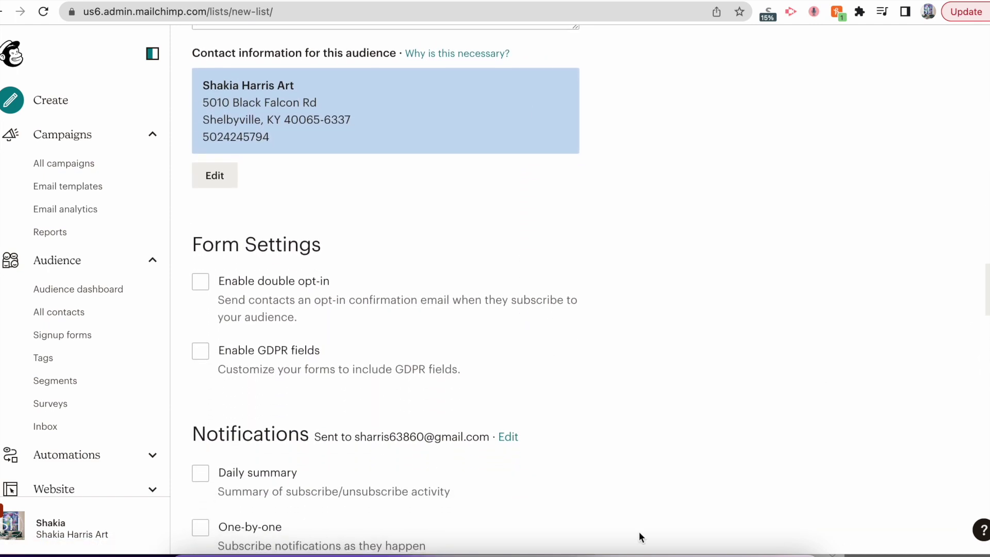
scroll(698, 388, "down", 3)
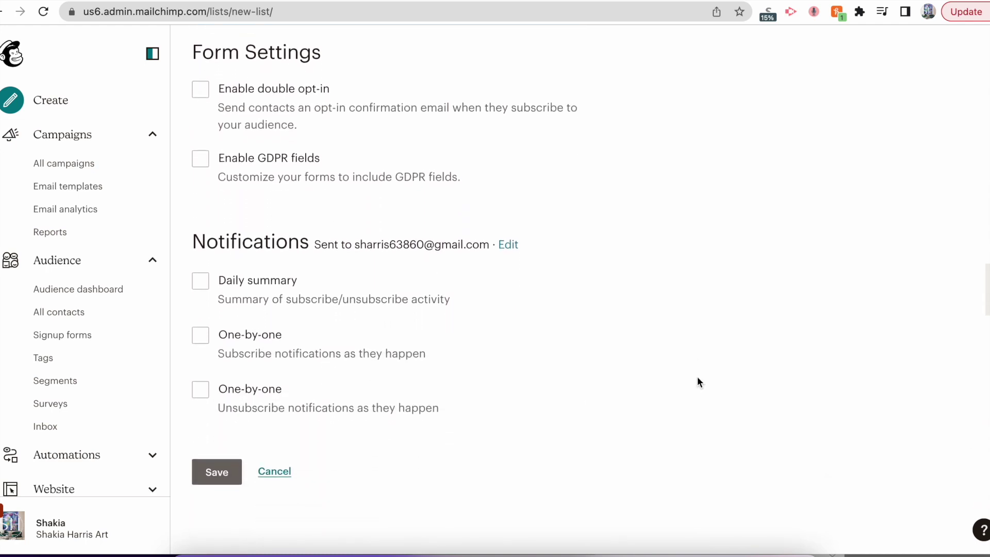
left_click(200, 335)
left_click(64, 163)
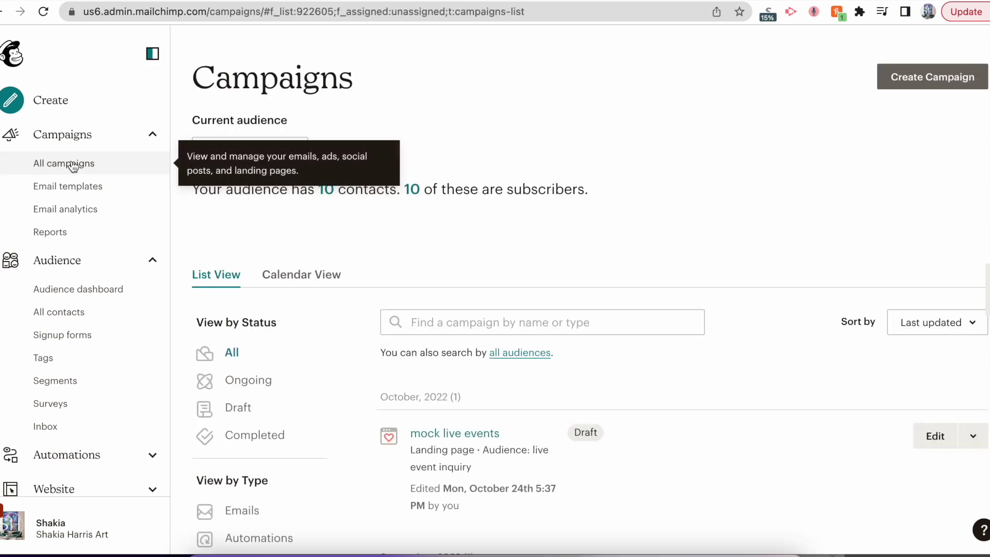
Step: Build a landing page titled 'live baby shower paintings' using the live event inquiry audience
left_click(929, 81)
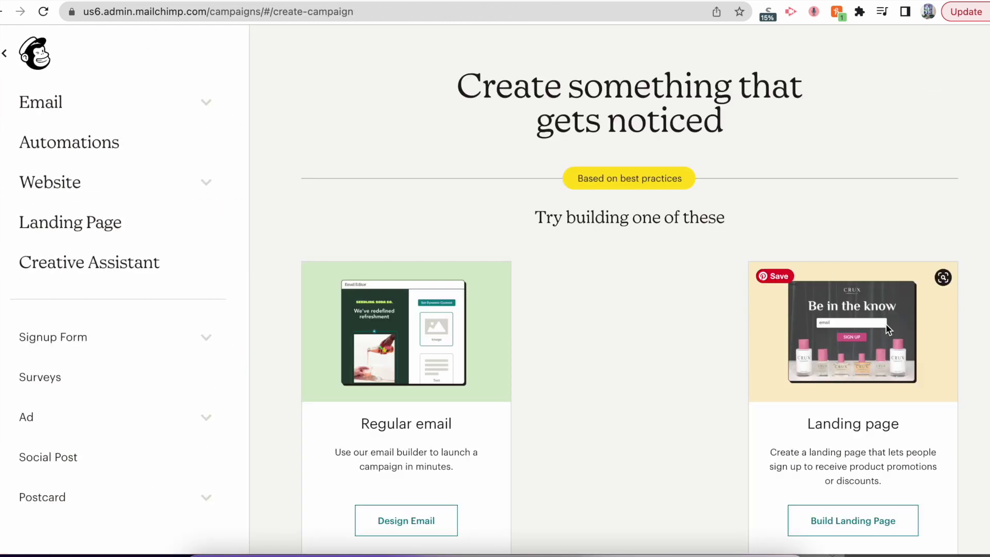
left_click(853, 529)
left_click(610, 283)
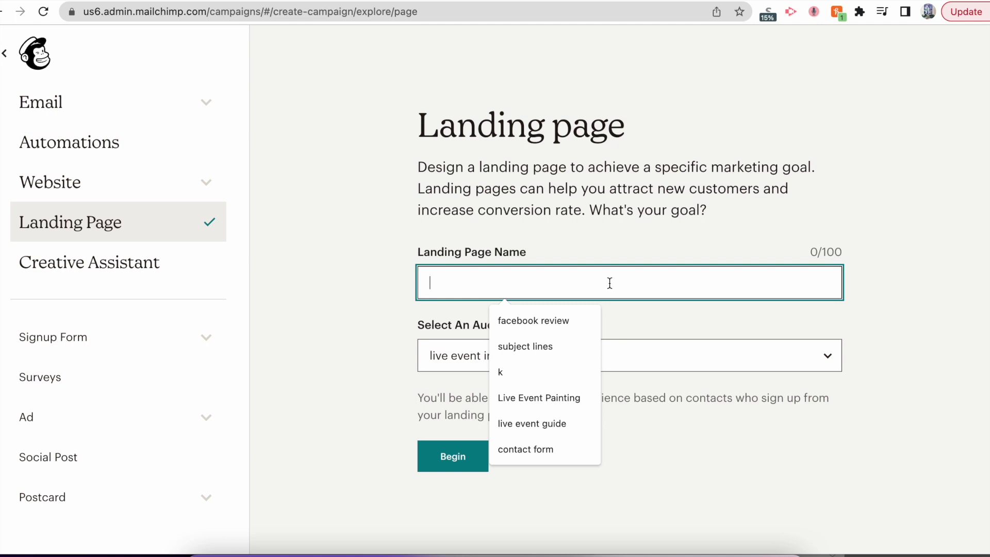
type("live bby")
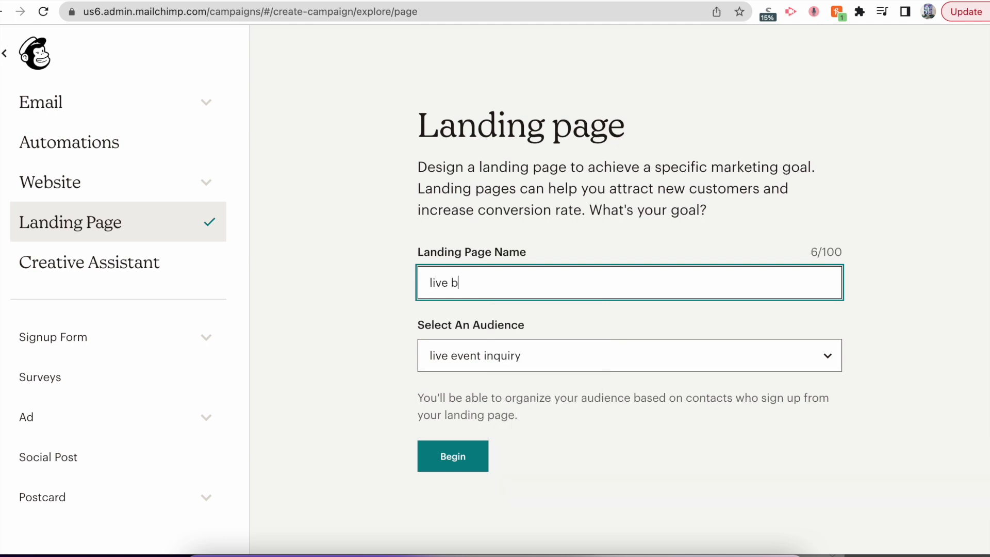
key("BackSpace")
key("BackSpace")
type("aby shower paintings")
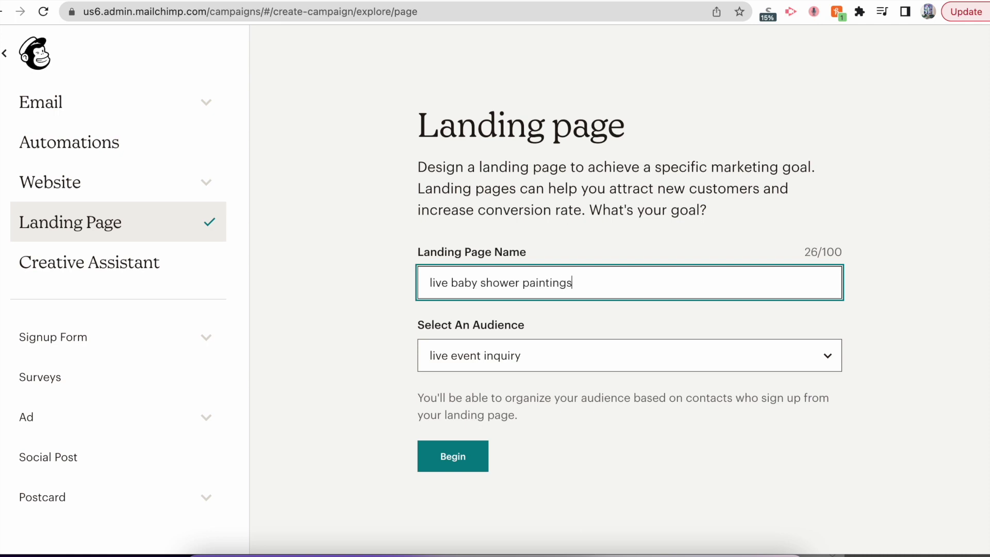
left_click(579, 359)
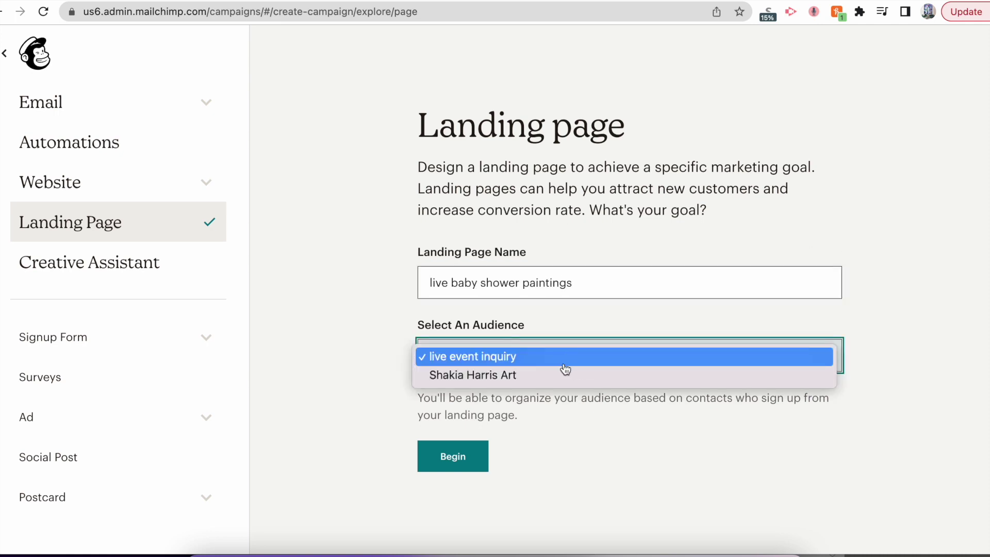
left_click(537, 357)
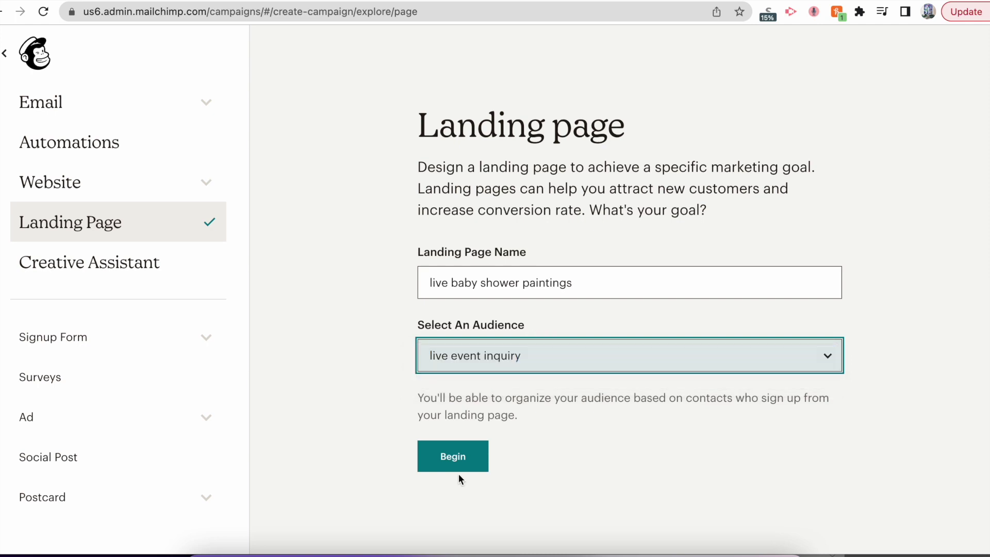
left_click(450, 459)
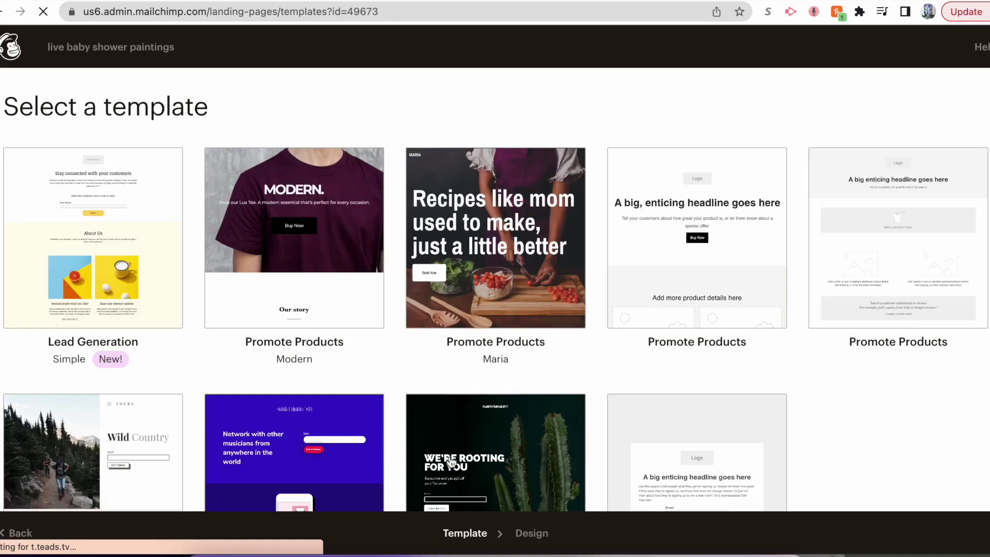
Step: Choose the Gardenhause Lead Generation template for the landing page
scroll(451, 463, "down", 1)
scroll(451, 463, "down", 3)
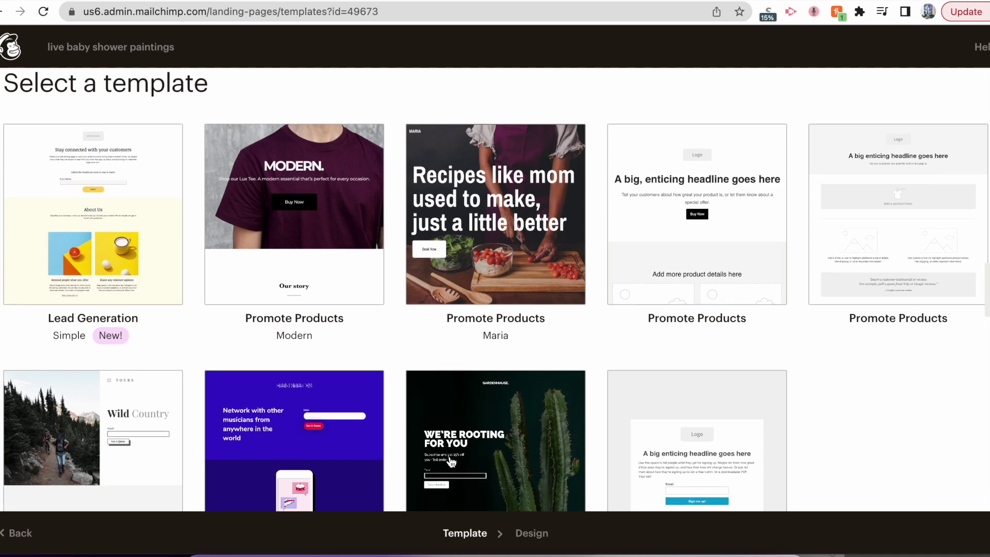
scroll(451, 463, "down", 1)
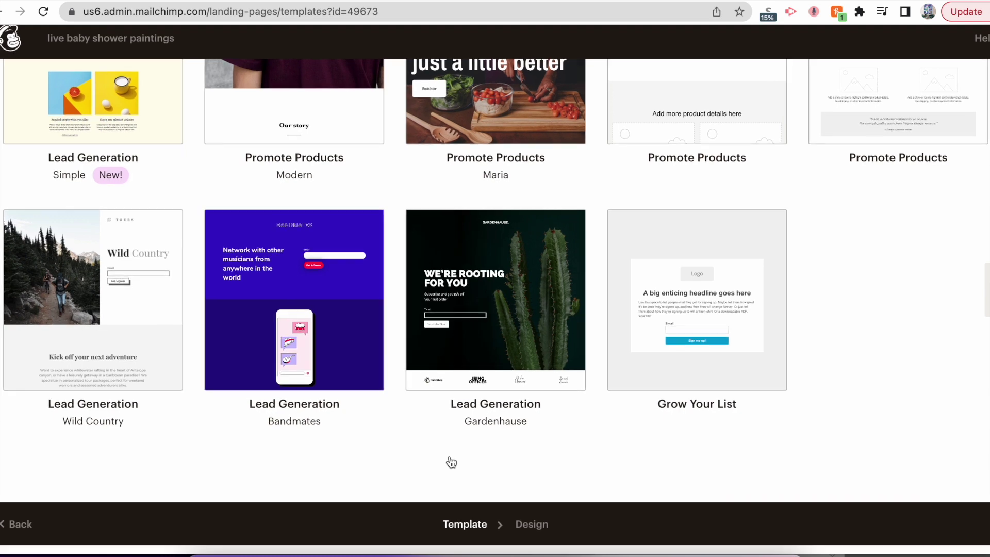
scroll(452, 462, "up", 1)
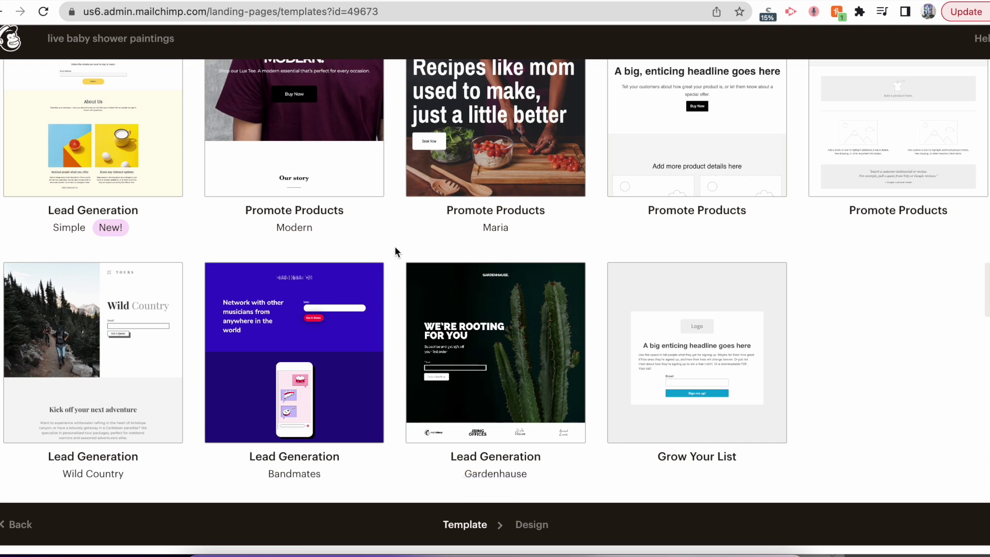
left_click(484, 320)
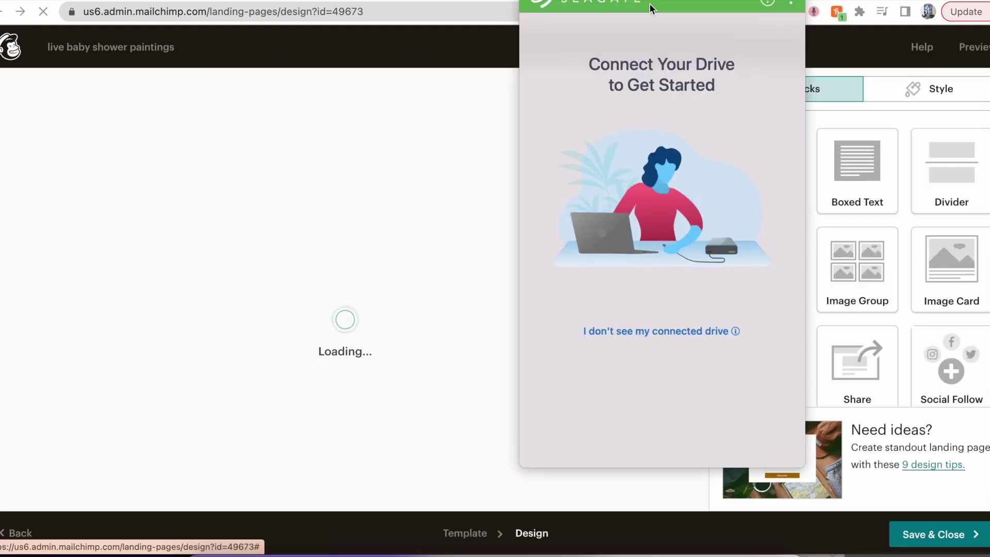
Step: Select the page's email signup form block to show its field settings
scroll(361, 180, "down", 15)
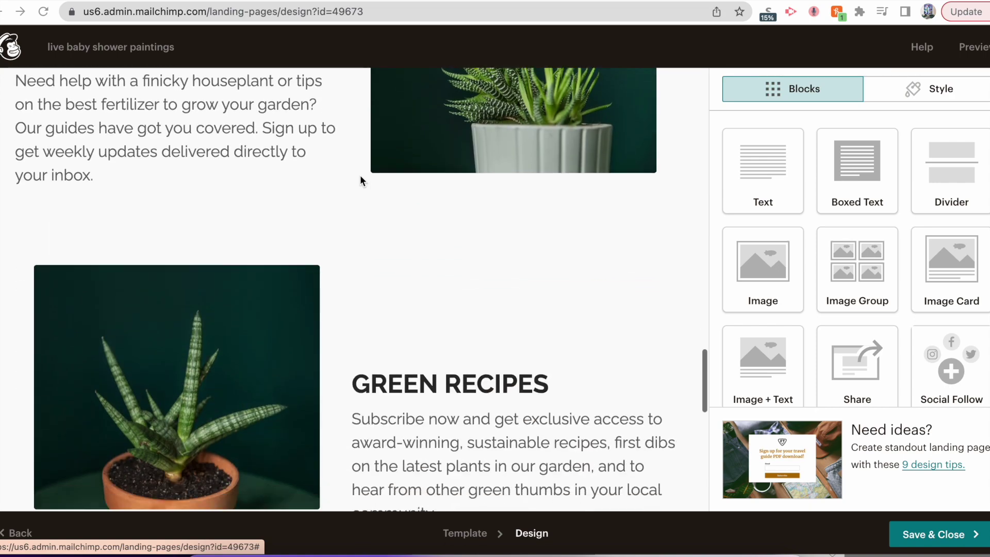
scroll(361, 181, "up", 20)
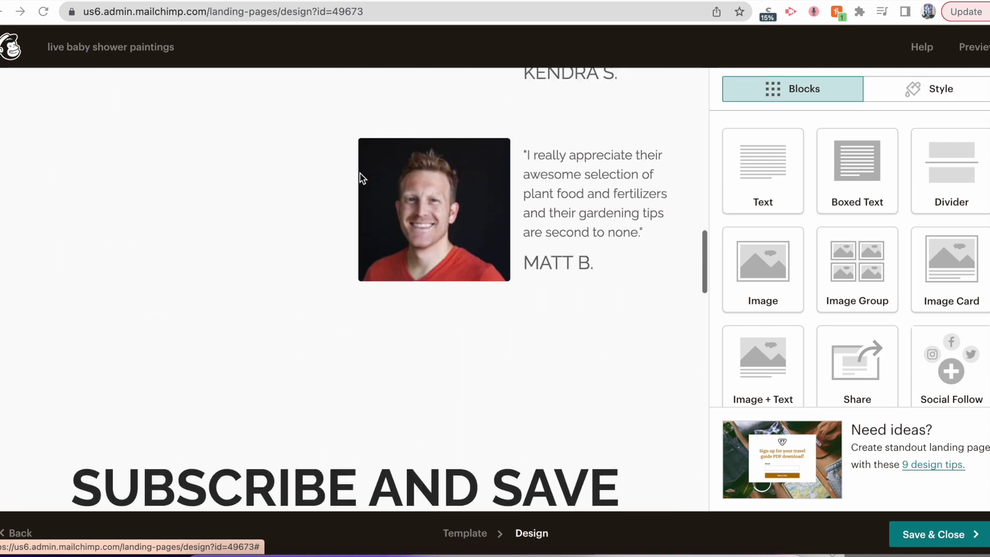
scroll(360, 178, "up", 4)
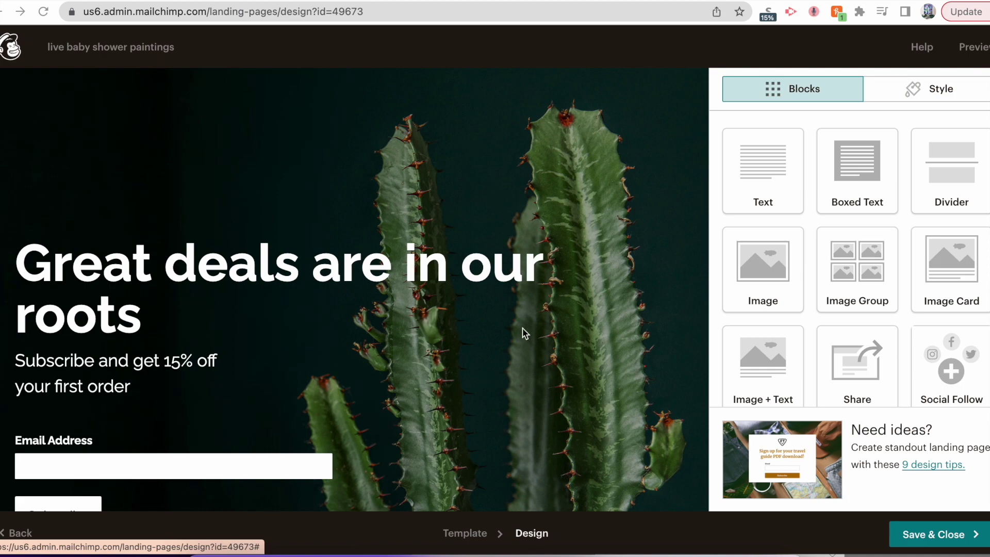
scroll(223, 428, "down", 3)
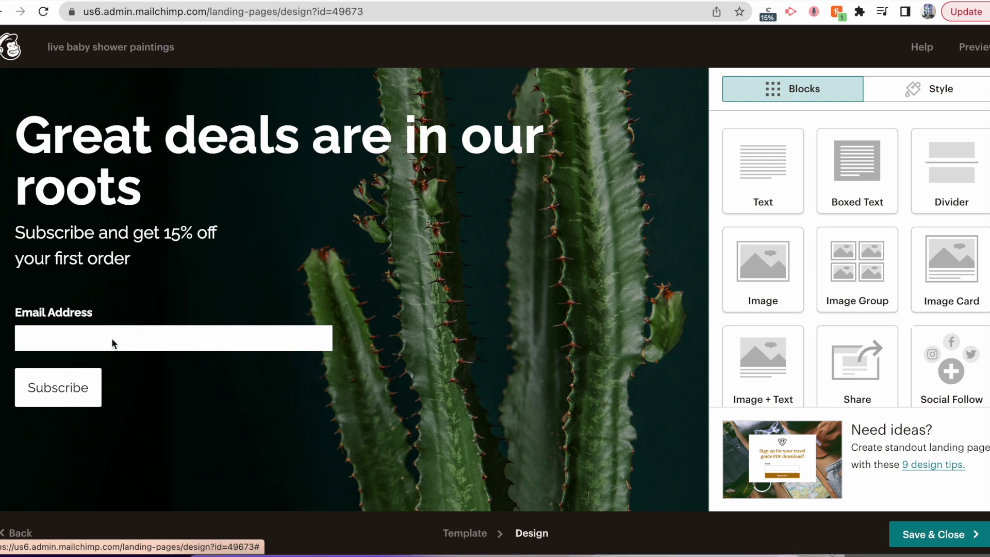
left_click(93, 312)
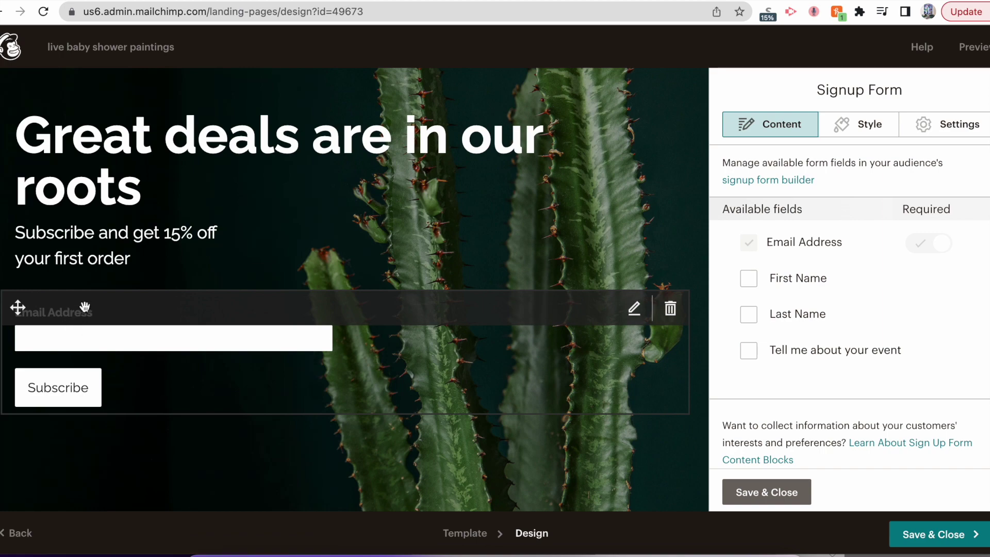
Step: Add First Name and 'Tell me about your event' fields to the form, both required
left_click(749, 279)
left_click(748, 350)
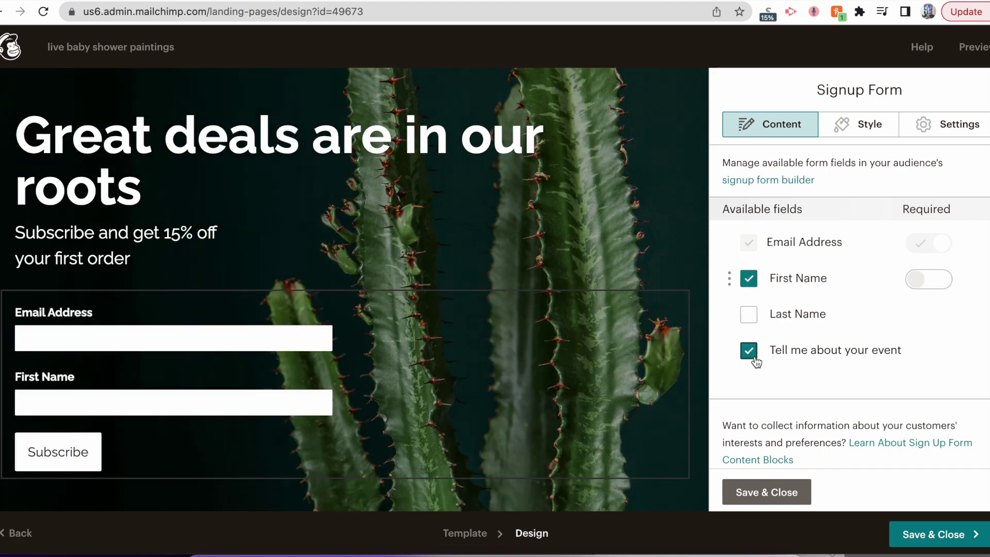
left_click(945, 283)
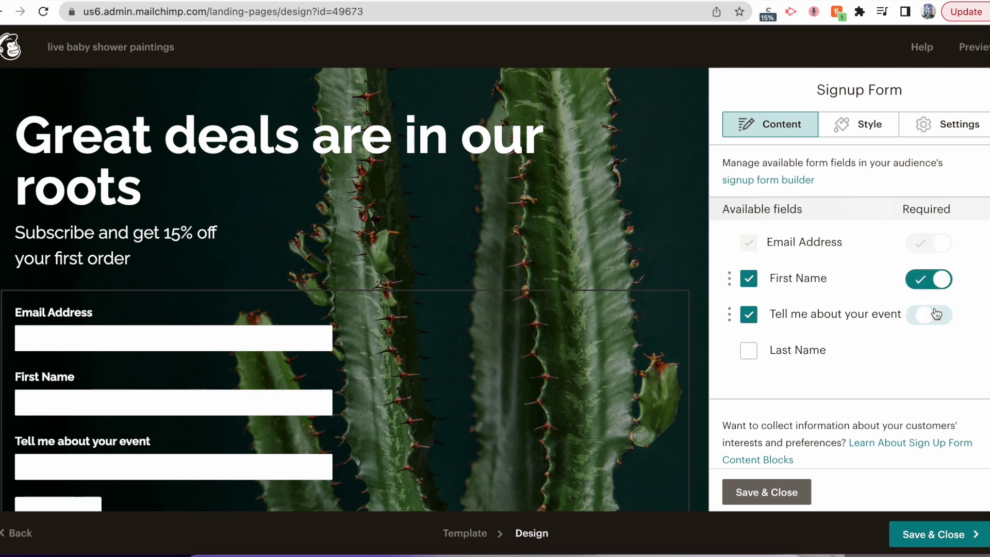
left_click(937, 314)
scroll(936, 312, "down", 2)
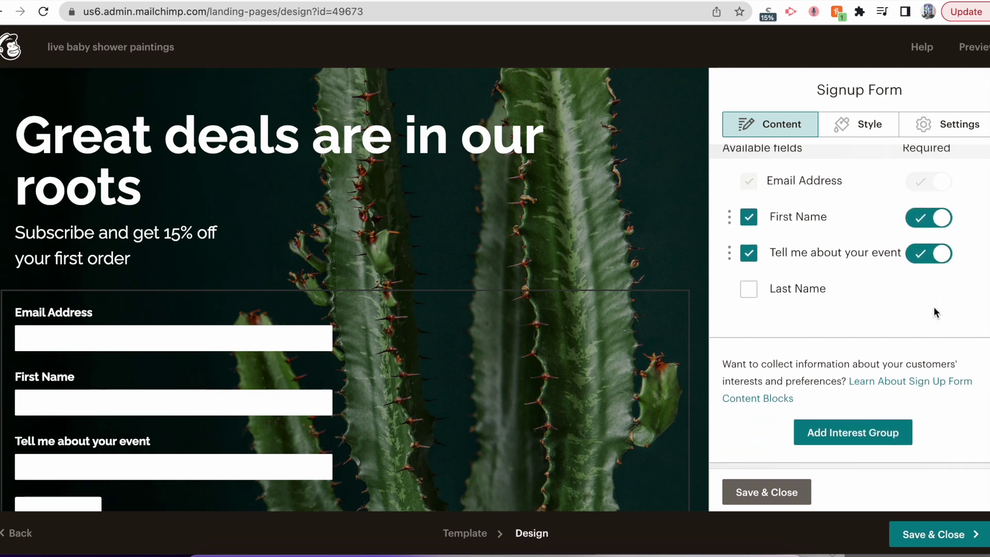
scroll(830, 343, "down", 5)
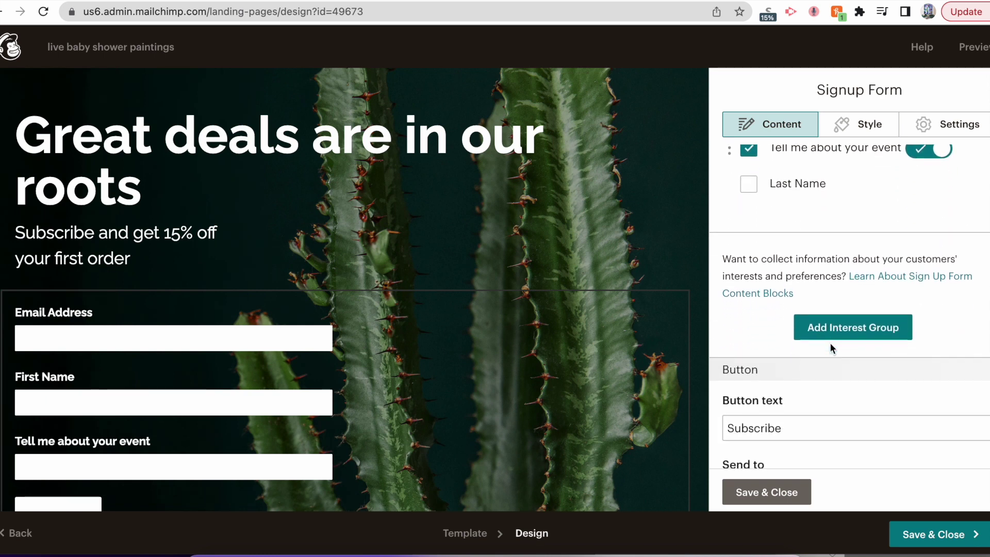
scroll(831, 342, "down", 2)
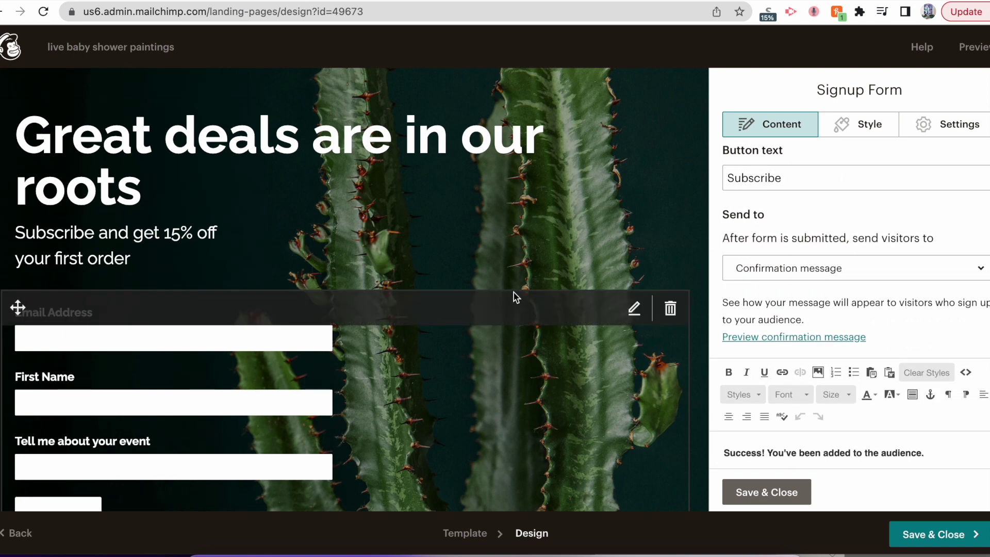
scroll(512, 223, "down", 2)
scroll(512, 223, "down", 1)
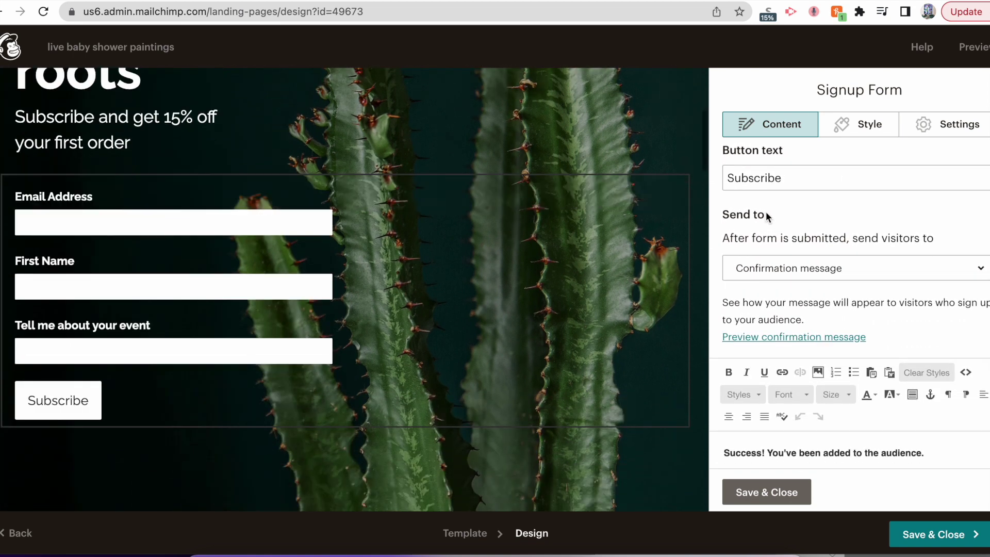
Step: Change the submit button text to 'Get the pricing guide'
double_click(763, 178)
type("Get your dow")
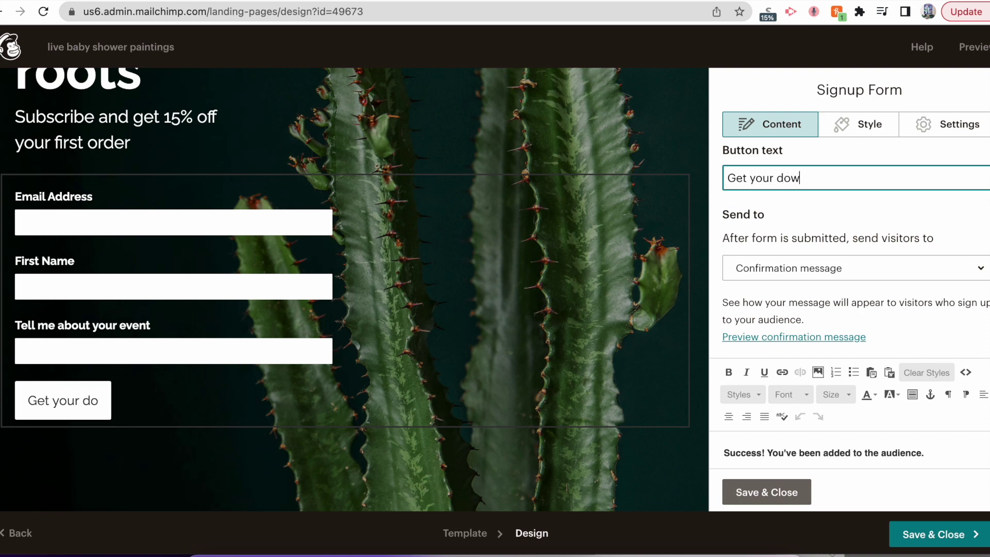
type("nload now!")
key("super+a")
type("Get y")
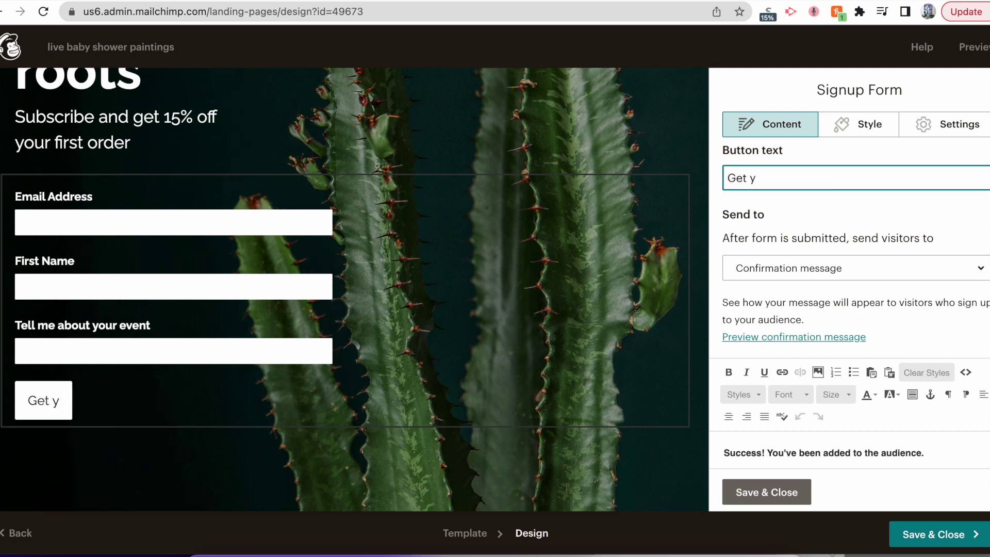
key("BackSpace")
type("the pricing guide")
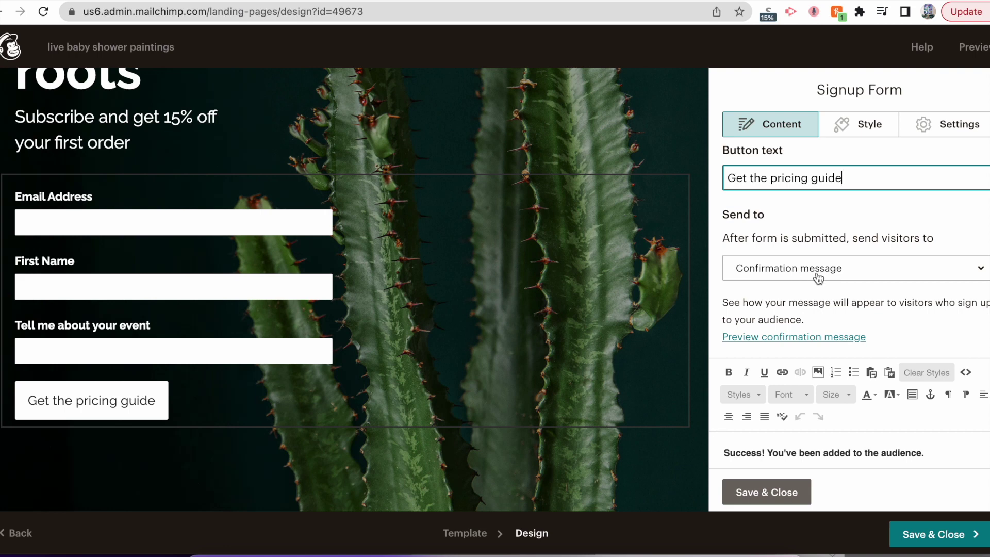
scroll(817, 273, "down", 2)
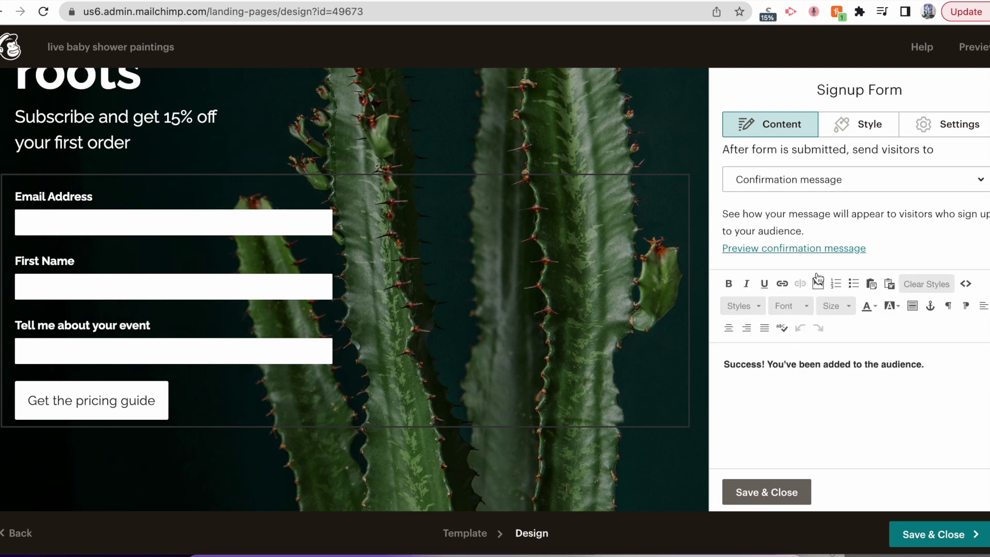
scroll(810, 243, "up", 1)
Step: Keep 'Confirmation message' as where visitors go after signing up
left_click(807, 227)
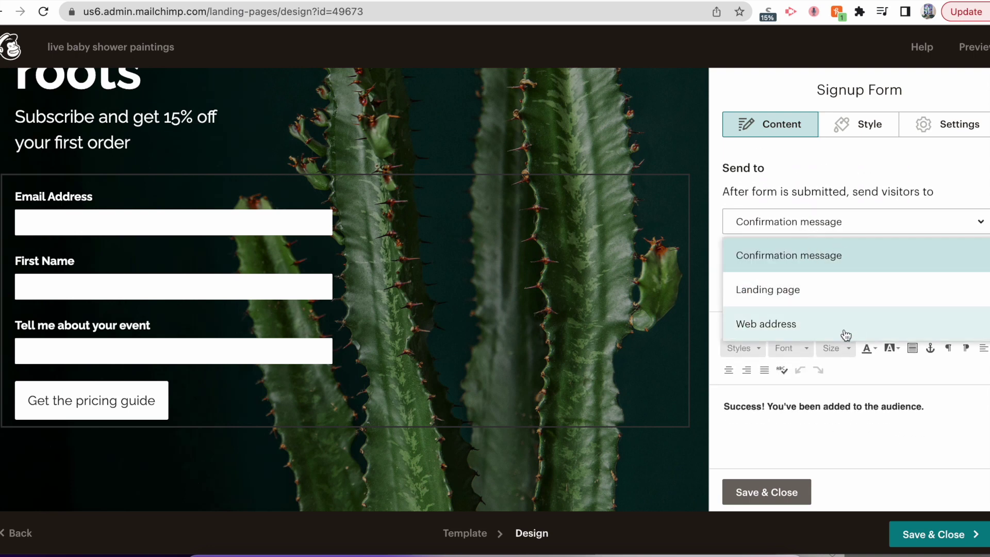
left_click(815, 256)
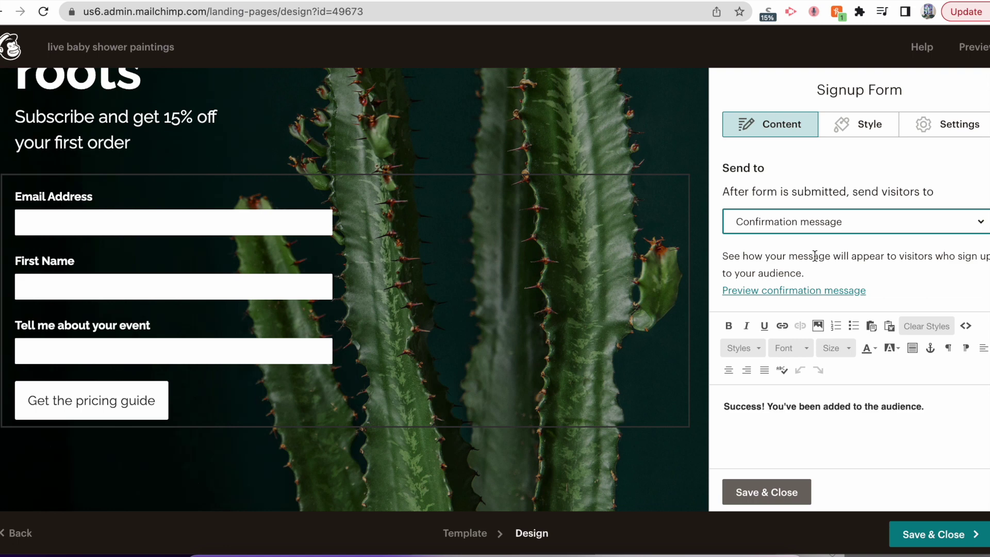
scroll(815, 257, "down", 2)
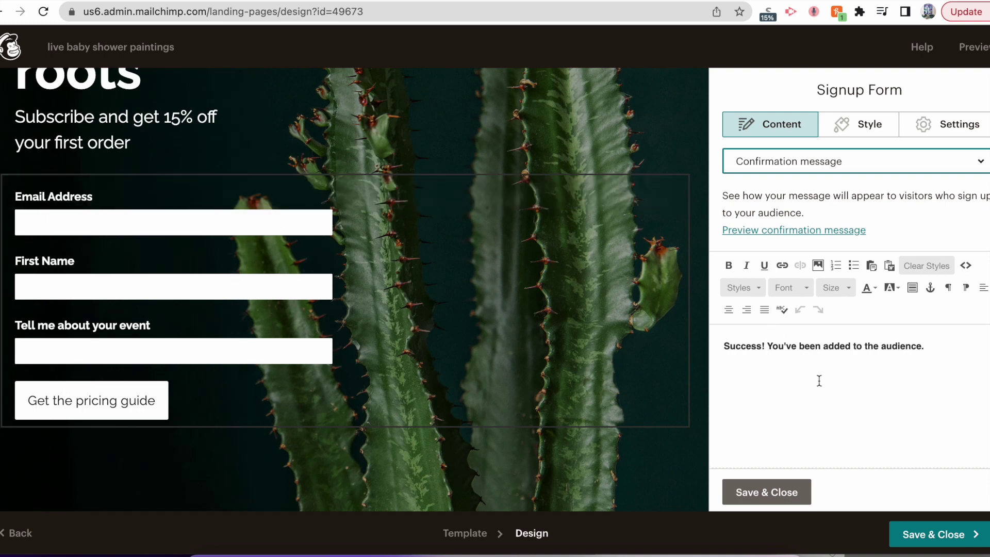
Step: Replace the success line with a 'Thanks for your inquiry! I'll be in touch…' message
left_click(842, 347)
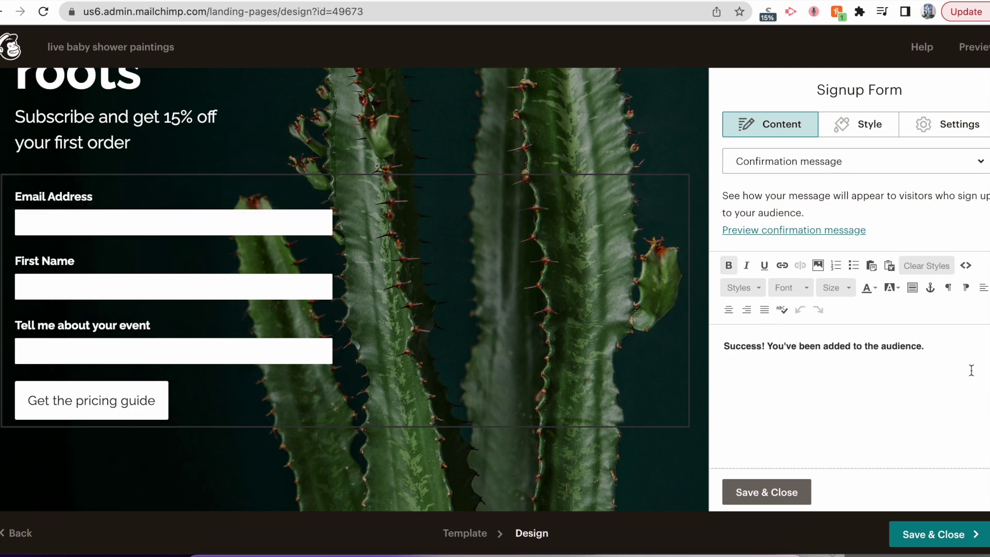
triple_click(928, 345)
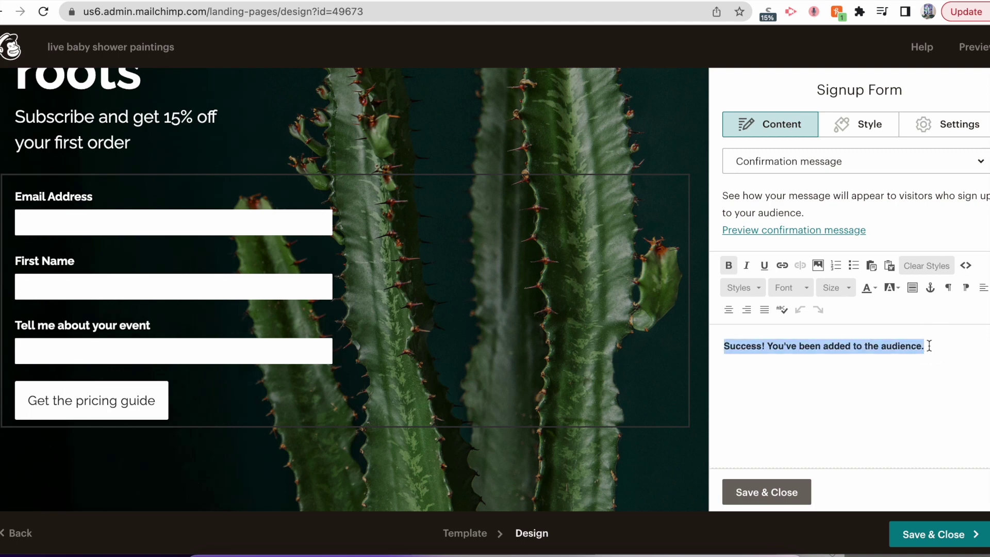
type("Thanks ")
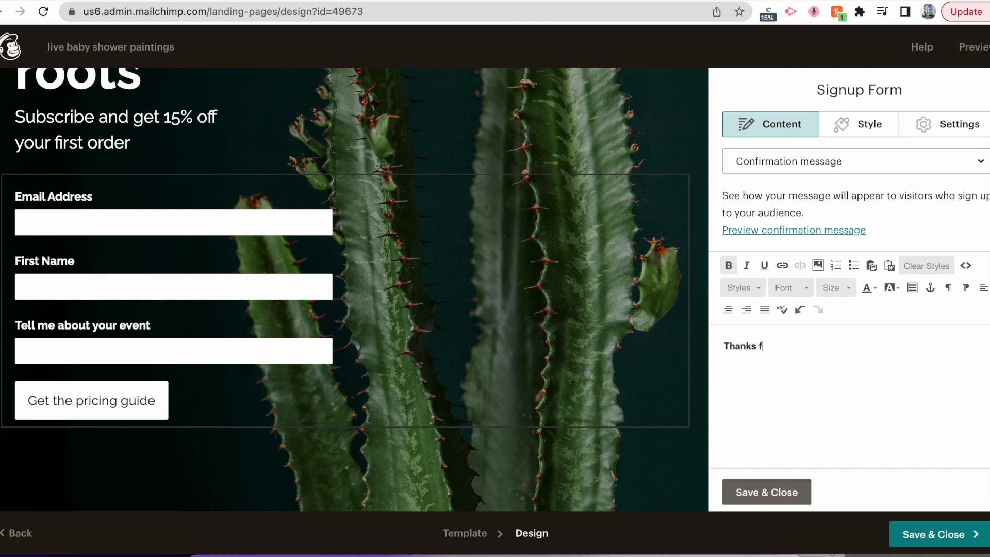
type("for your inquiry! I'll be in touch wi")
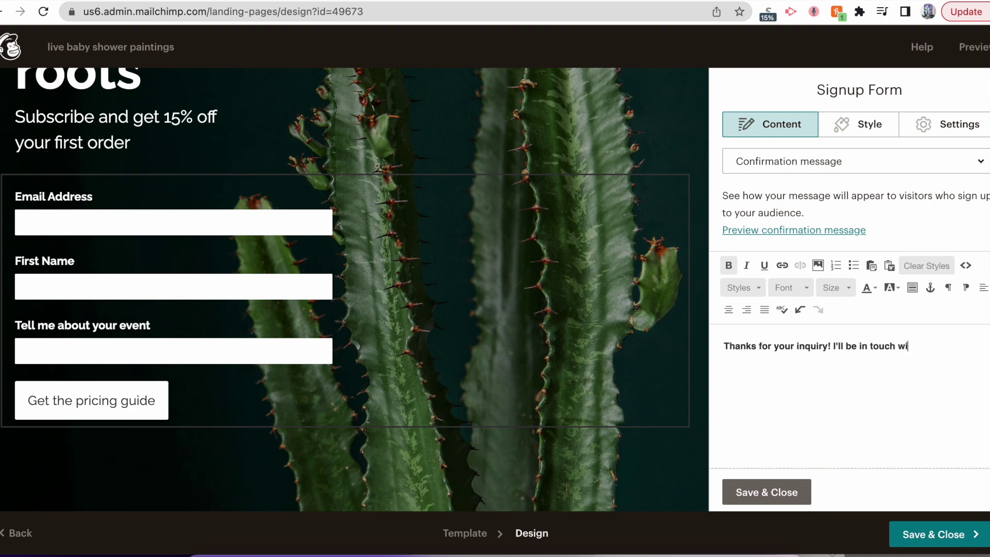
type("th date availability.")
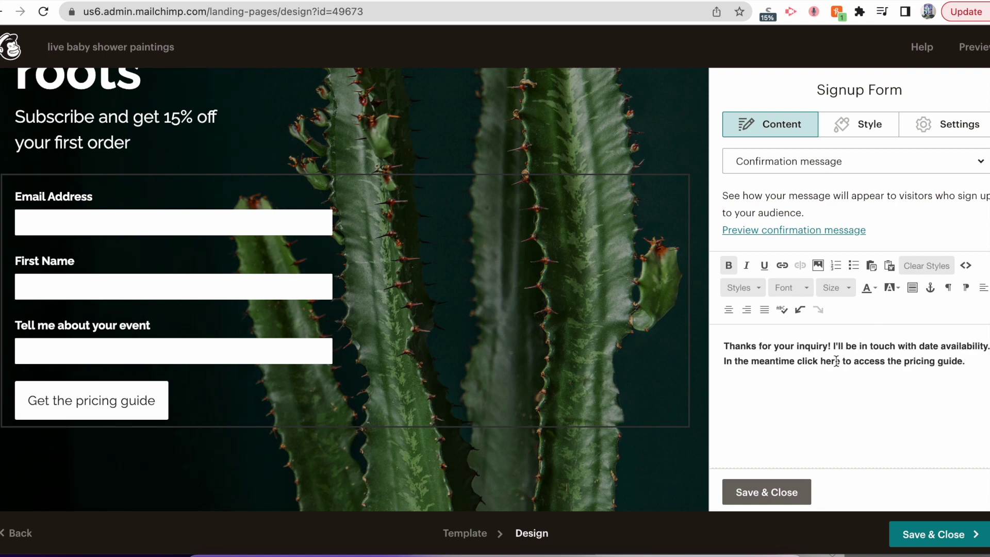
left_click(798, 362)
key("shift+End")
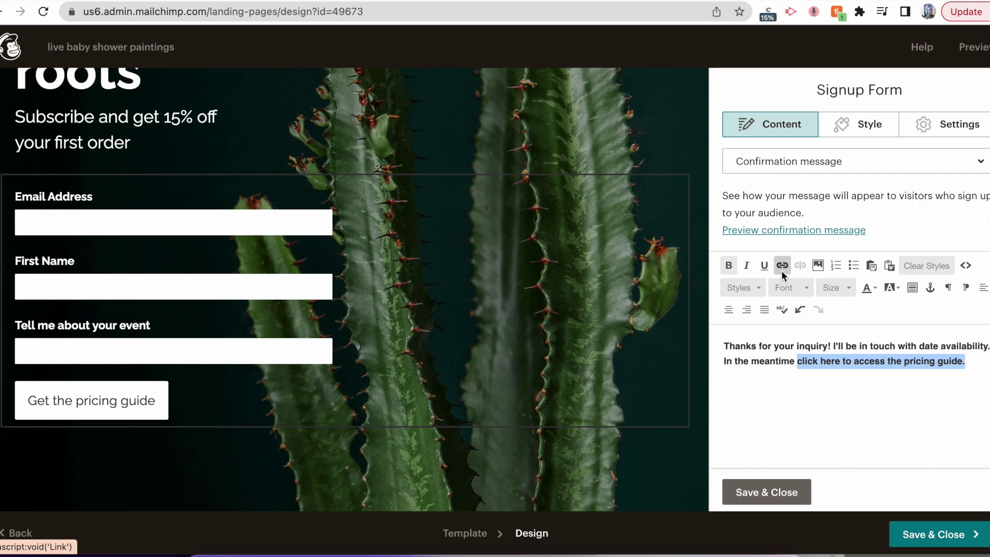
Step: Add a link to the selected pricing-guide sentence, targeting a stored file
key("ctrl+l")
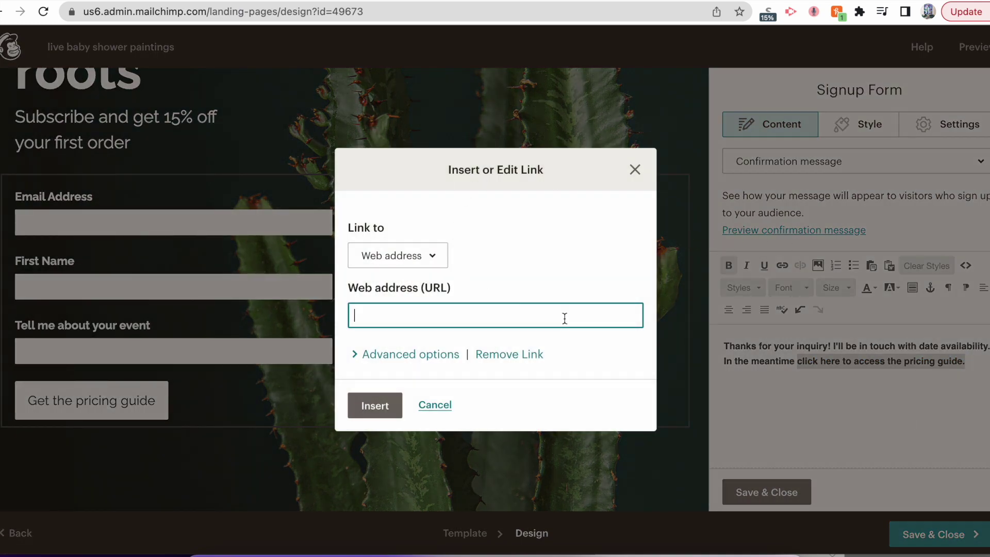
left_click(405, 256)
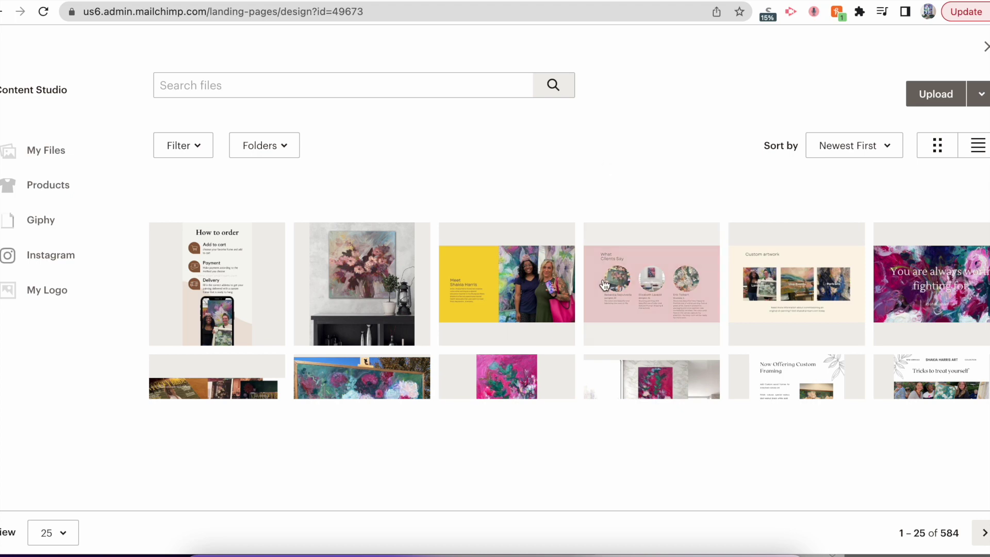
Step: Filter the Content Studio files to the Document content type
scroll(604, 284, "down", 3)
scroll(601, 268, "down", 2)
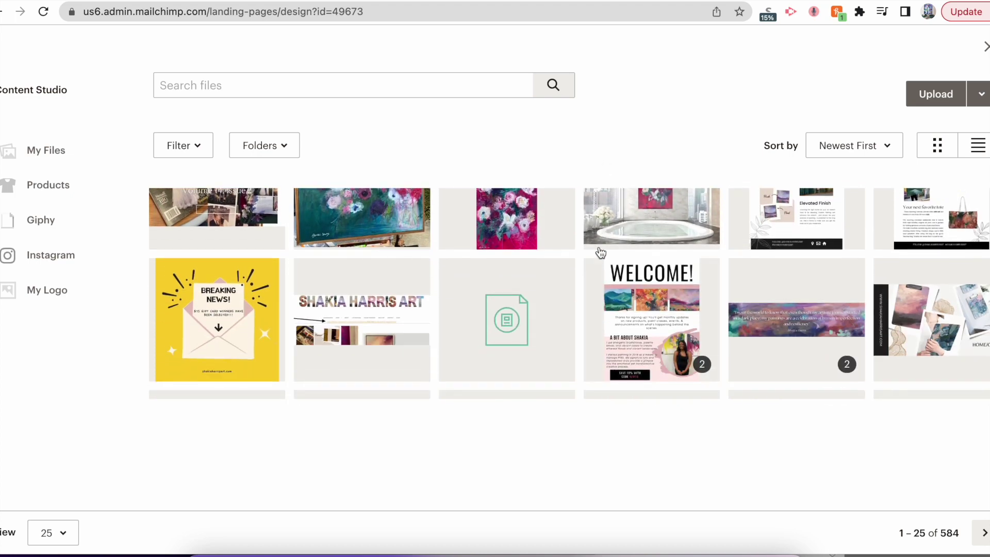
scroll(599, 251, "down", 1)
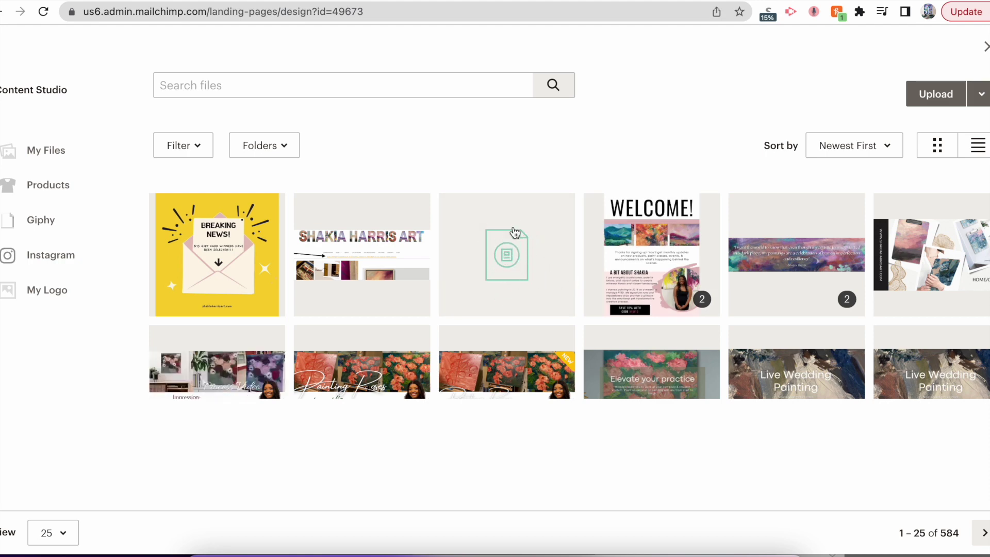
left_click(202, 152)
left_click(250, 271)
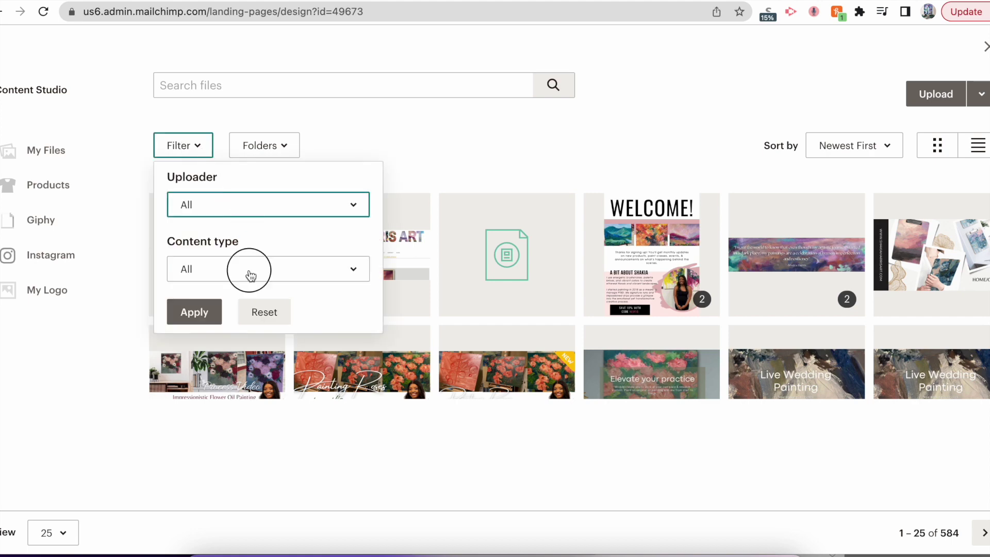
left_click(255, 371)
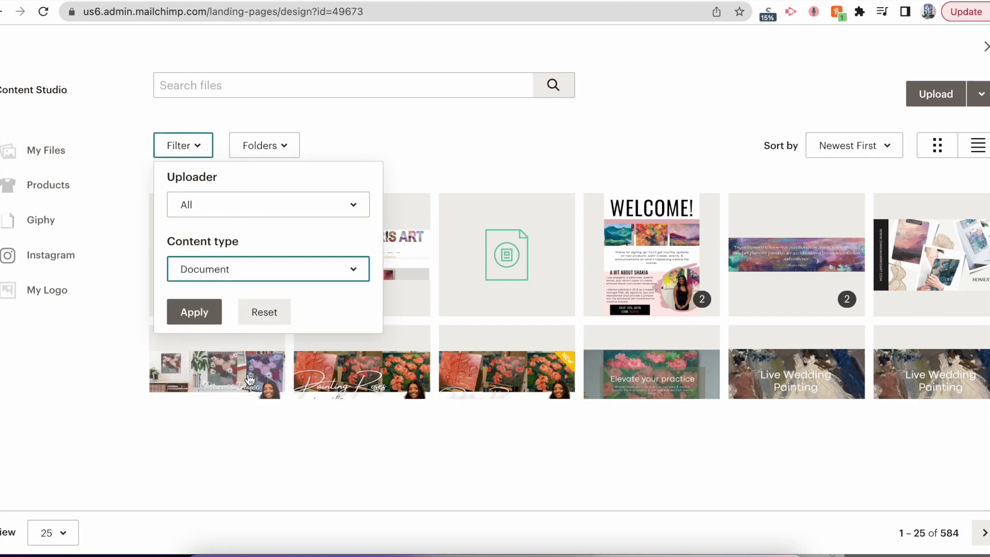
left_click(178, 311)
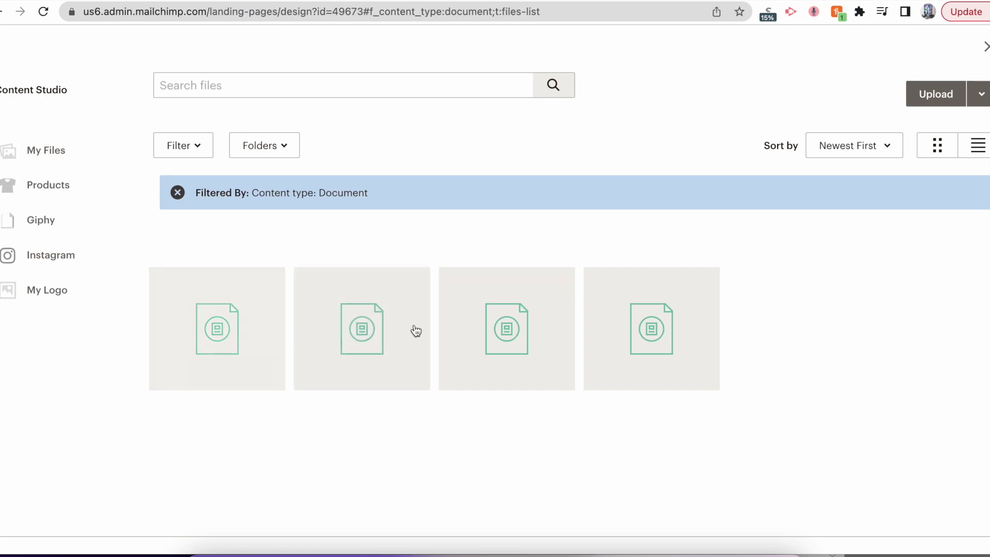
Step: Link the pricing-guide sentence to the first document file
left_click(377, 322)
left_click(201, 311)
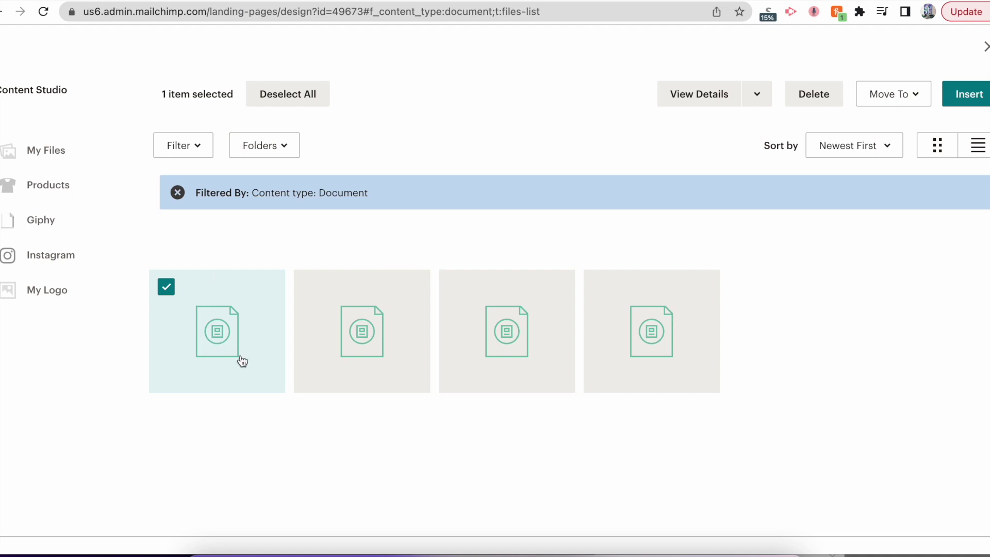
left_click(970, 98)
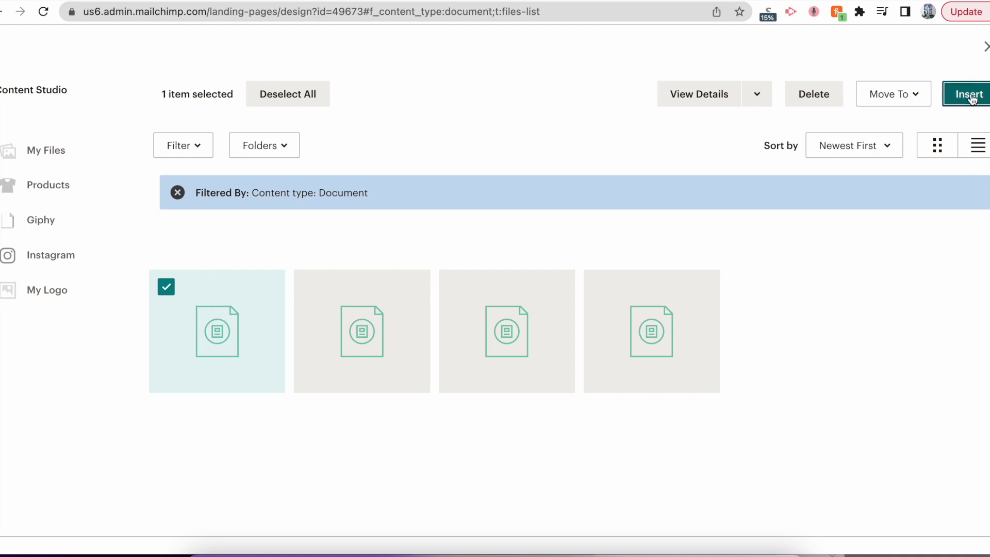
left_click(395, 408)
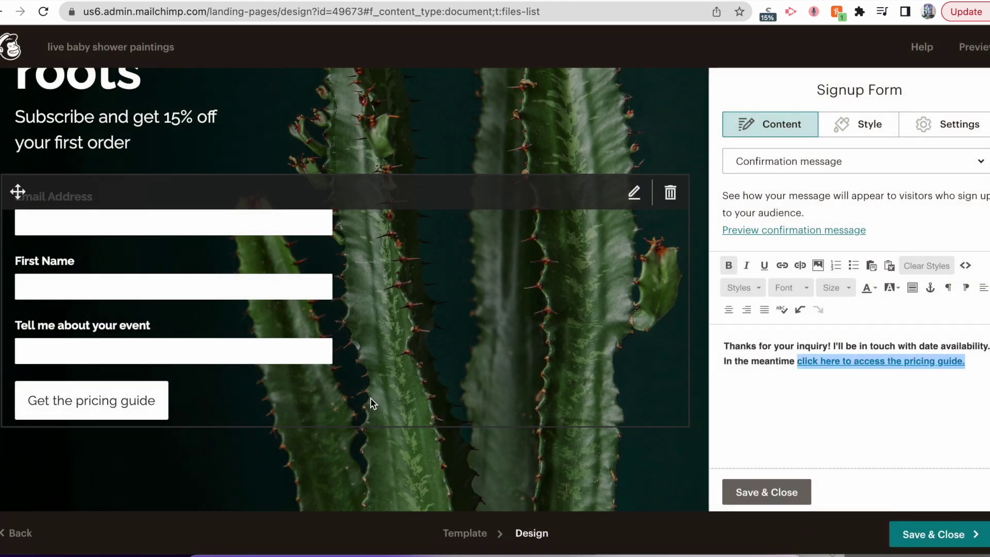
Step: Check the pricing-guide link, then save and close the confirmation message settings
left_click(802, 232)
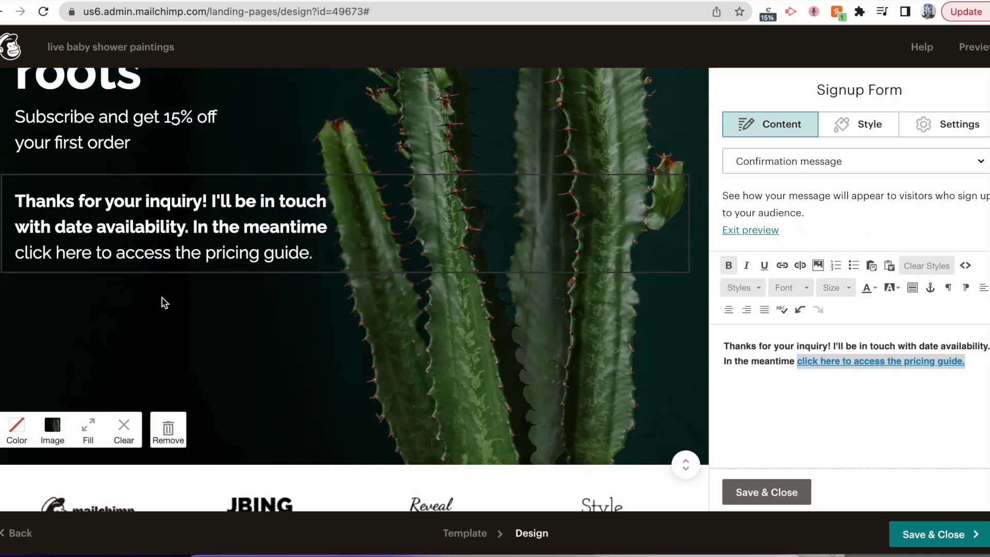
left_click(124, 261)
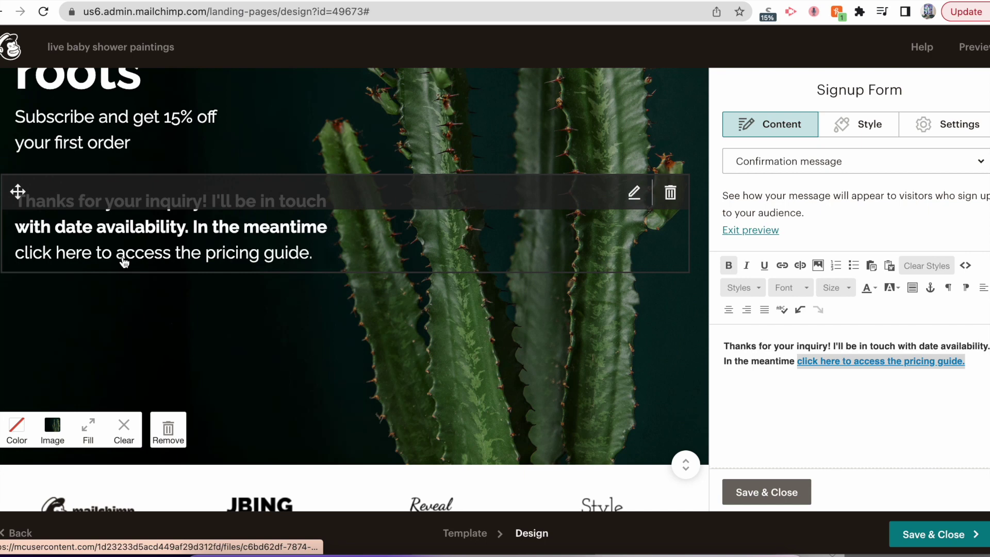
left_click(122, 259)
left_click(120, 254)
left_click(855, 363)
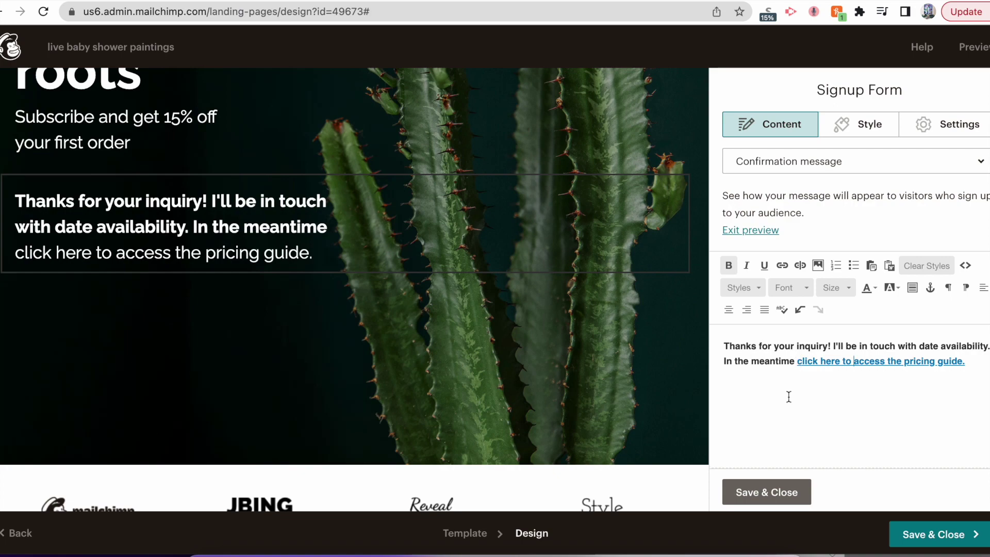
left_click(747, 493)
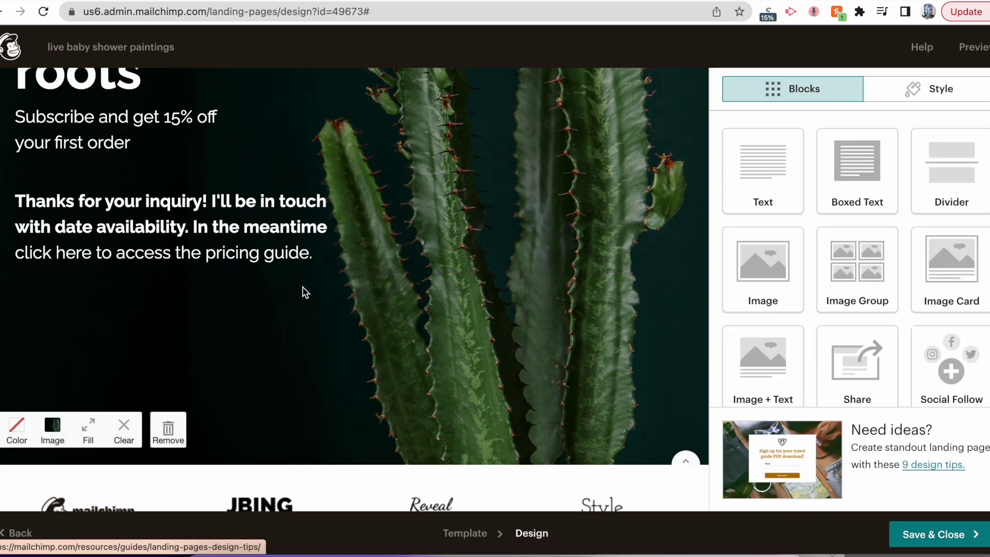
left_click(265, 258)
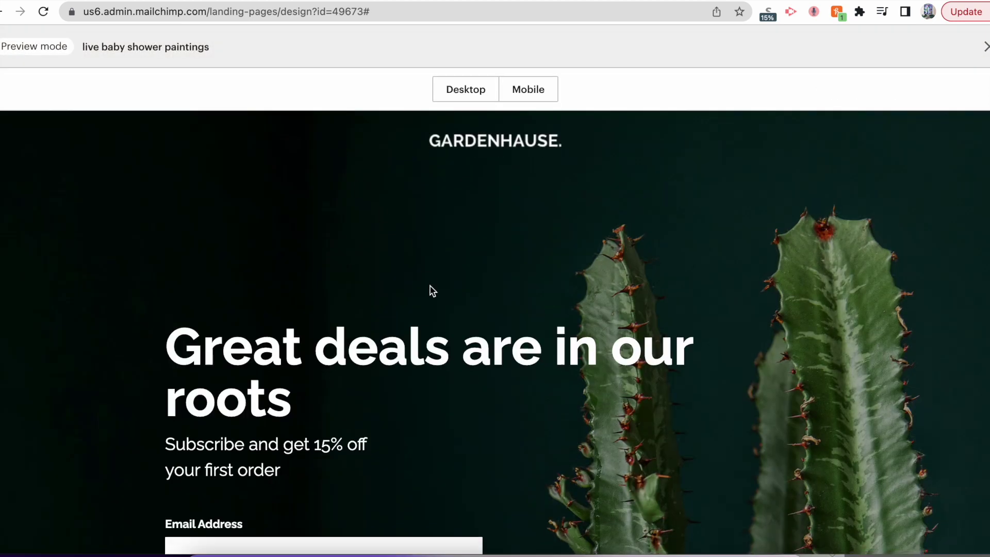
Step: Submit the preview form with autofilled test details and mock event, then open the pricing-guide link
scroll(389, 258, "down", 7)
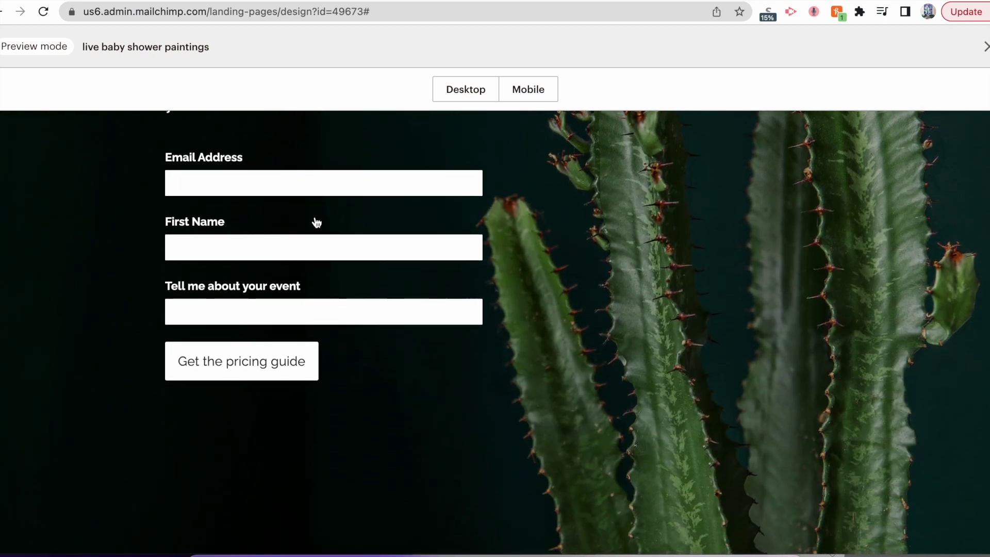
left_click(305, 185)
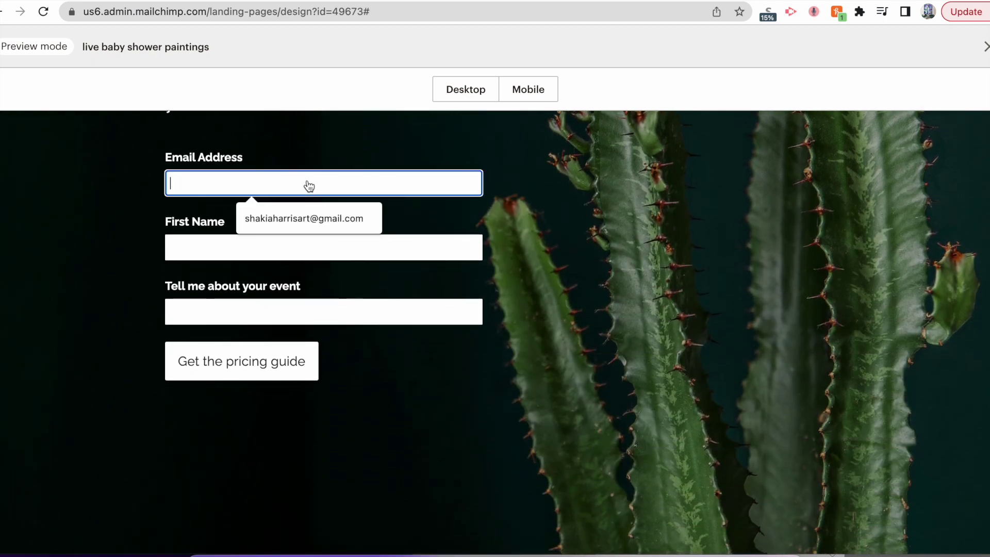
left_click(304, 213)
left_click(301, 247)
left_click(283, 275)
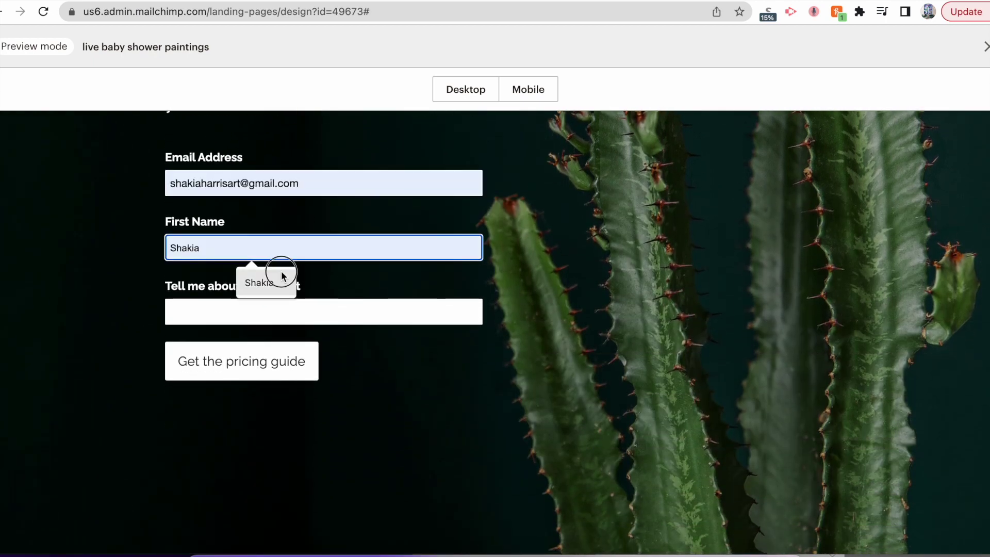
left_click(277, 323)
left_click(289, 371)
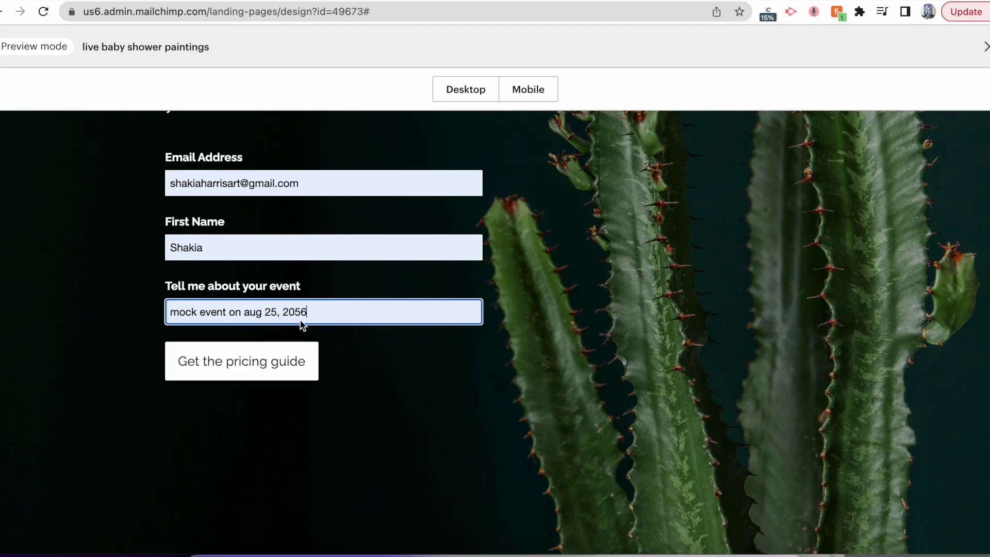
left_click(266, 361)
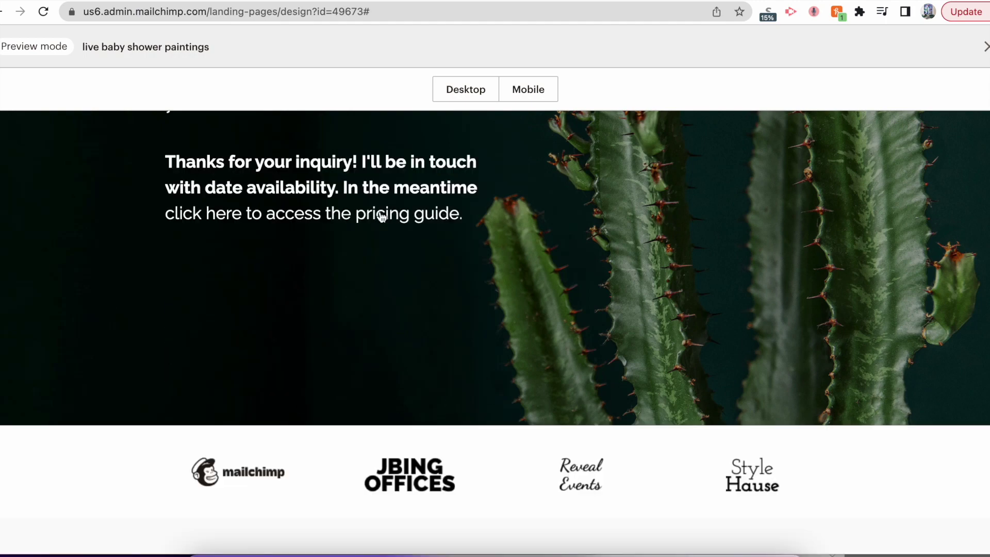
left_click(309, 216)
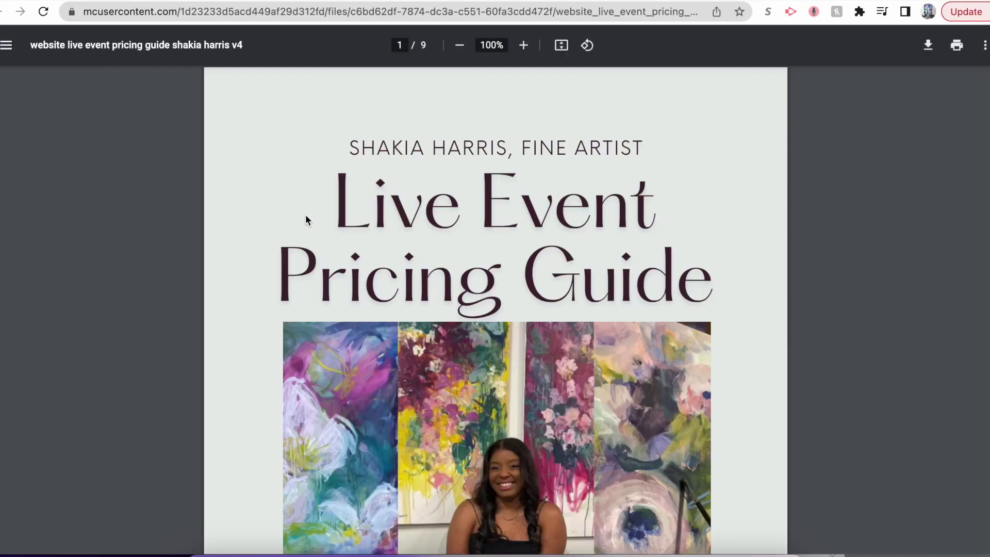
scroll(306, 219, "down", 15)
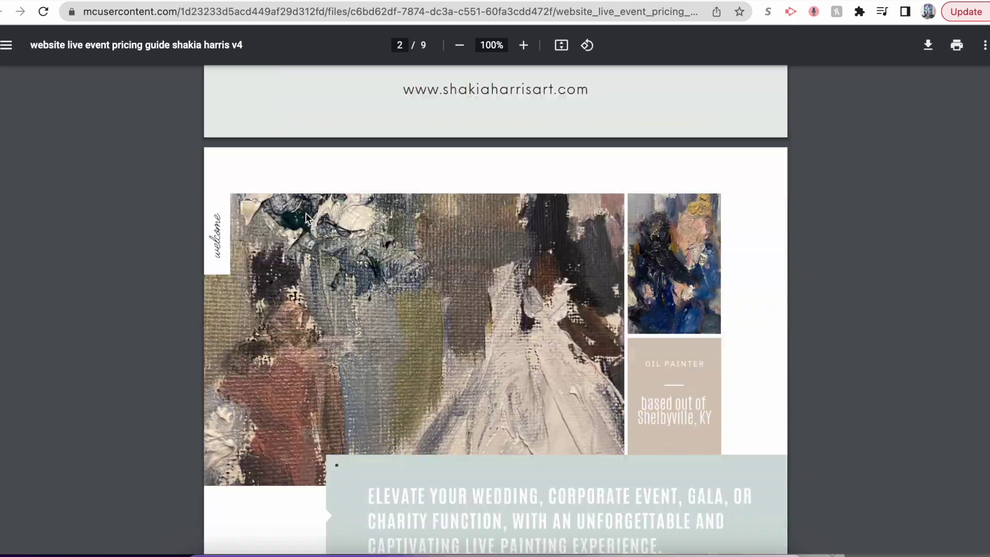
scroll(306, 217, "down", 20)
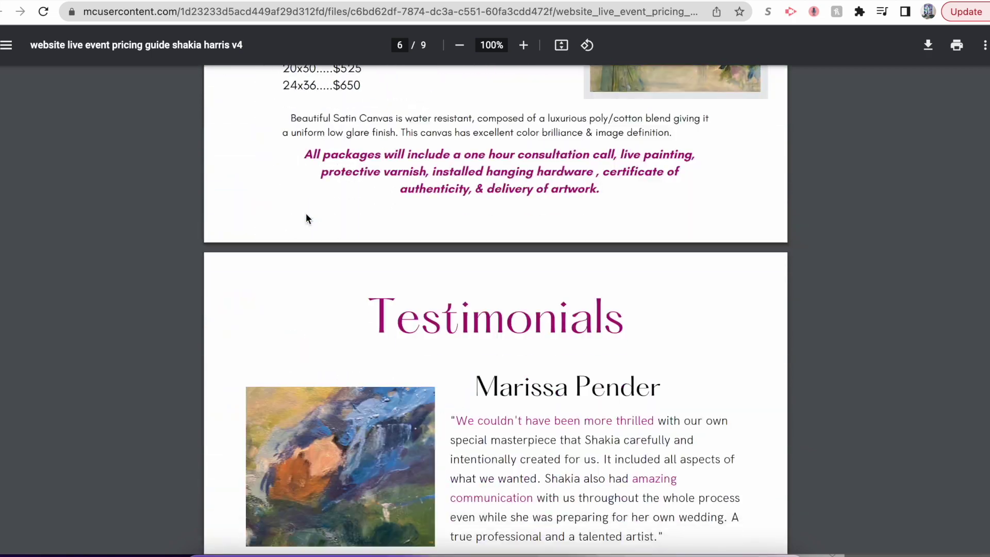
scroll(306, 217, "down", 20)
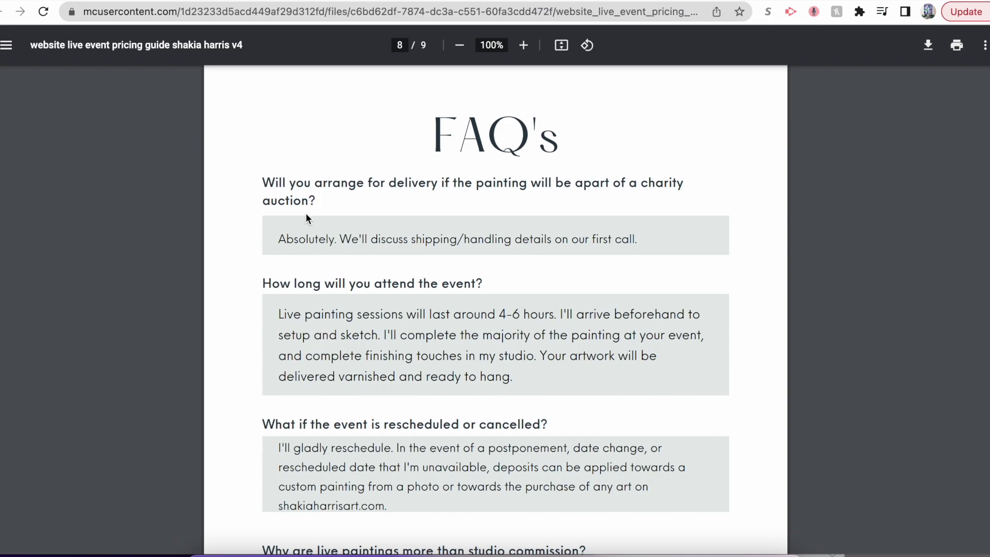
scroll(306, 217, "down", 8)
scroll(305, 217, "up", 20)
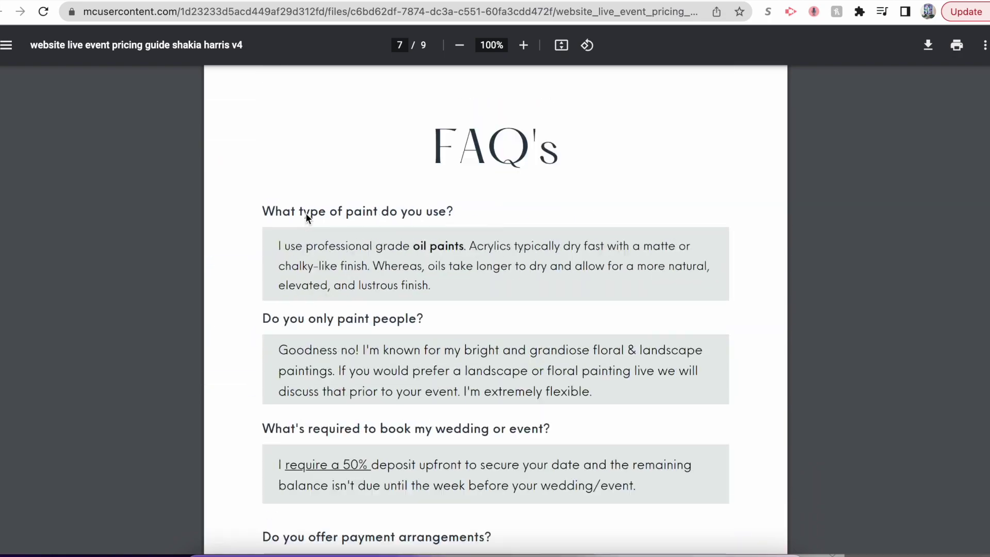
scroll(306, 218, "up", 15)
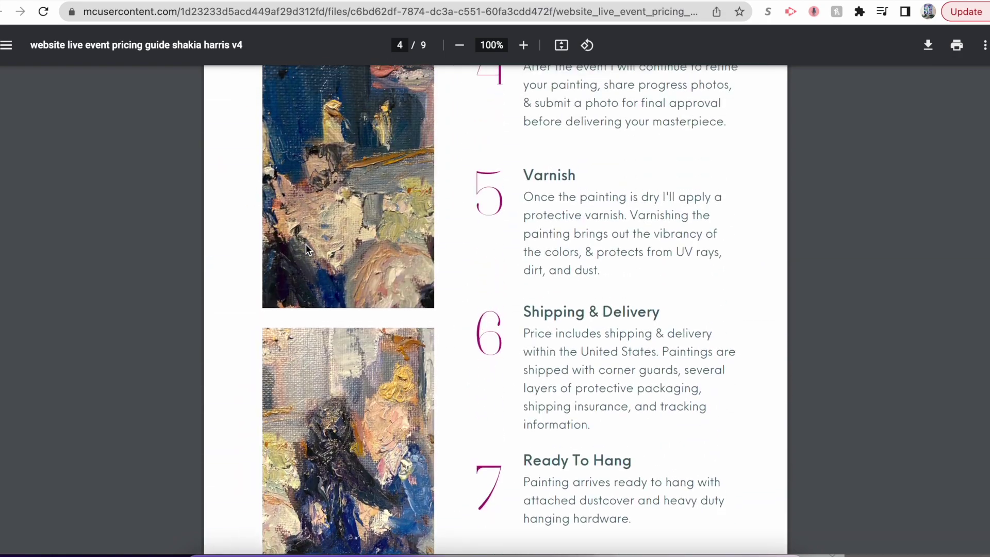
scroll(307, 249, "up", 15)
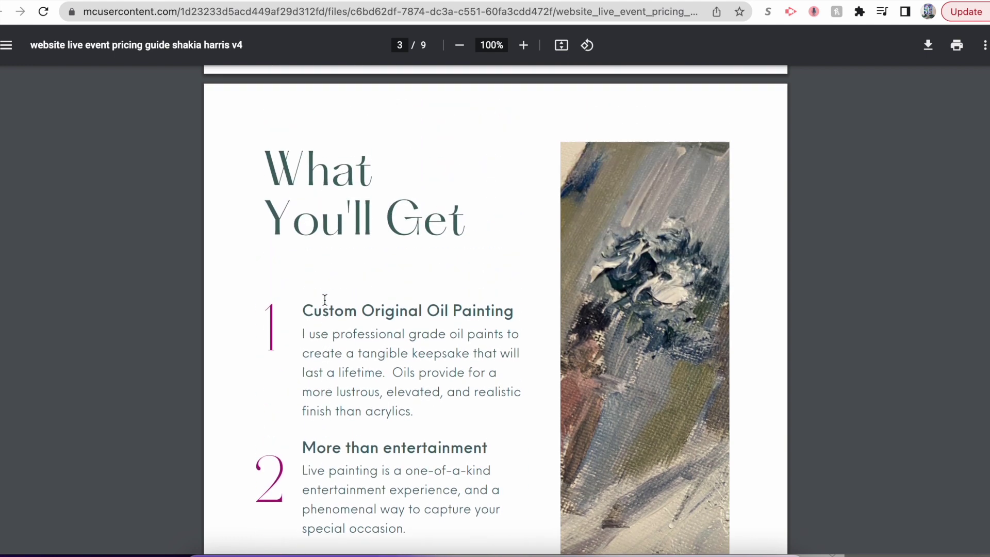
scroll(335, 300, "up", 3)
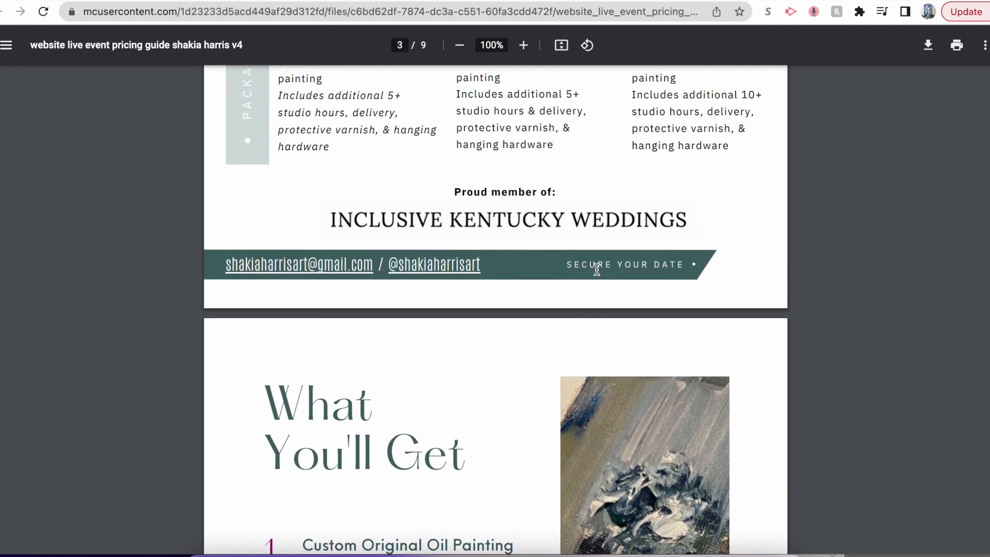
key("super+w")
Step: Publish the 'live baby shower paintings' landing page live and copy its share URL to the clipboard
scroll(699, 237, "up", 5)
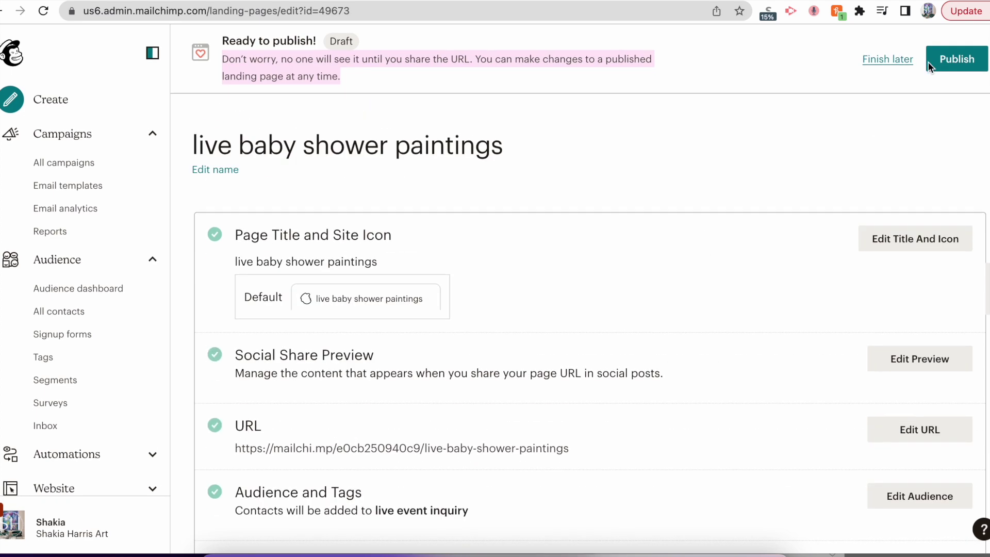
left_click(956, 59)
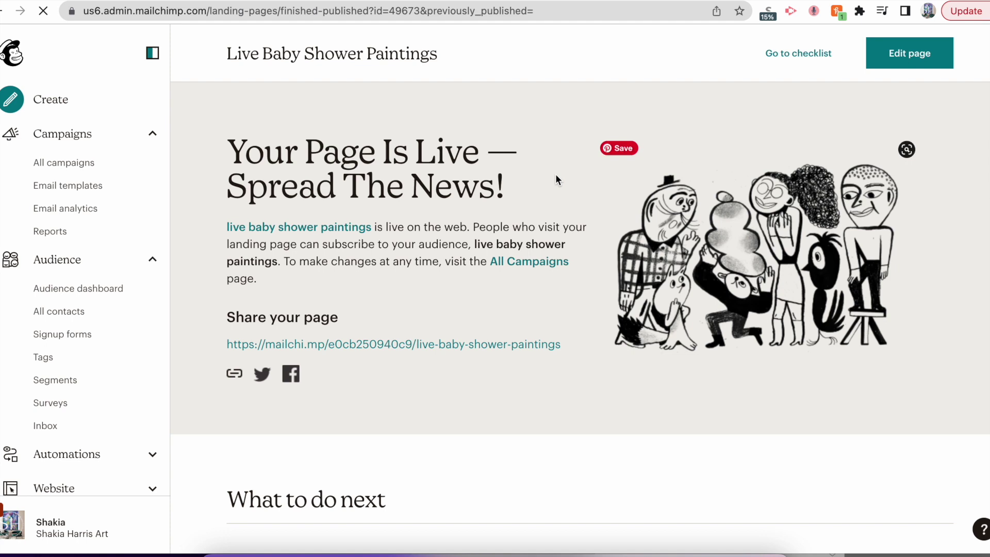
scroll(478, 310, "down", 1)
right_click(515, 301)
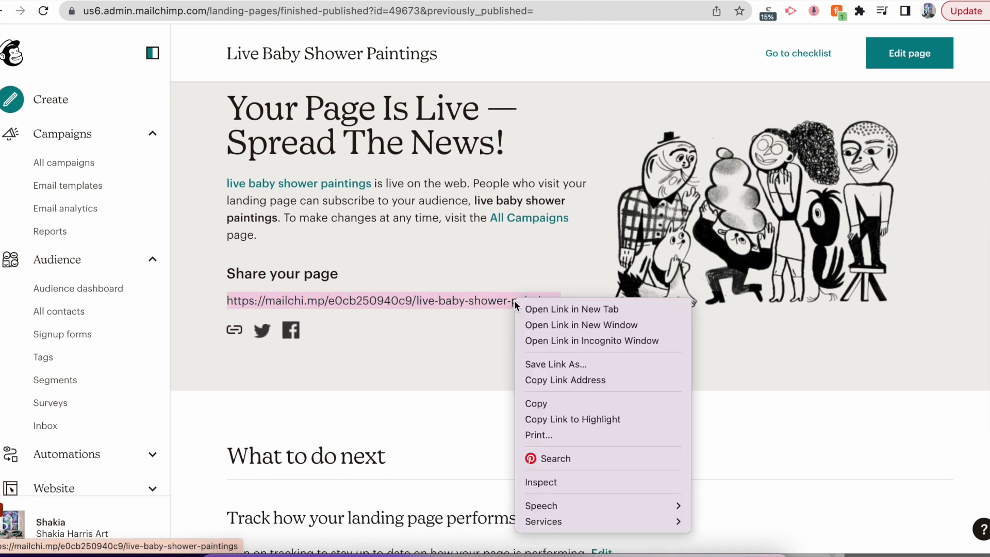
left_click(578, 380)
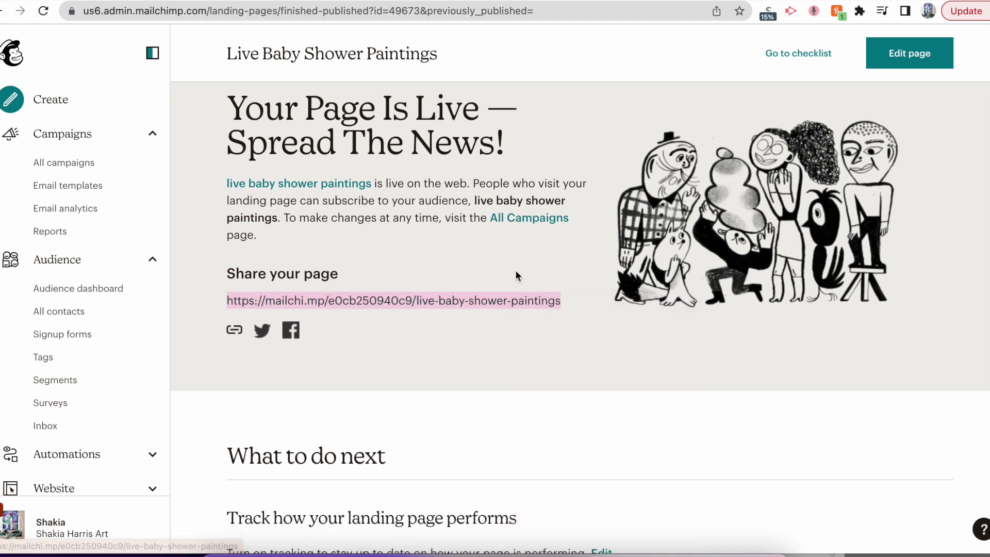
scroll(517, 274, "down", 1)
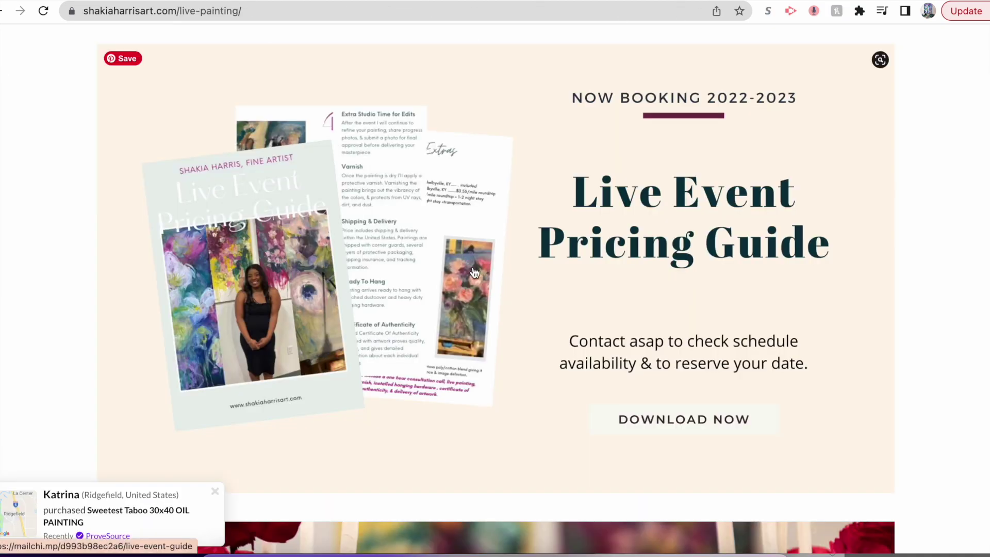
Step: On the Live Painting page, use the pricing guide banner's Download Now link to reach the signup form
scroll(475, 273, "up", 20)
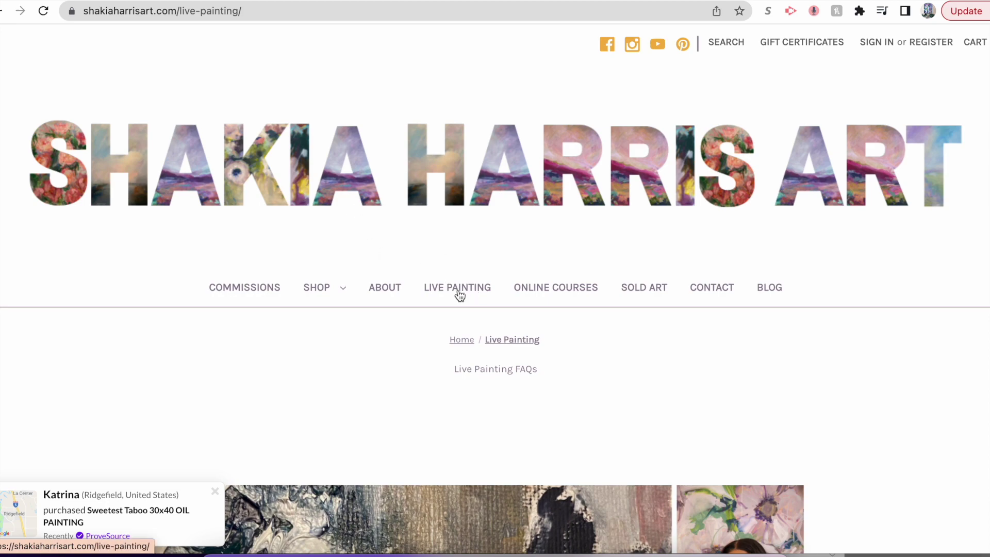
scroll(458, 290, "down", 14)
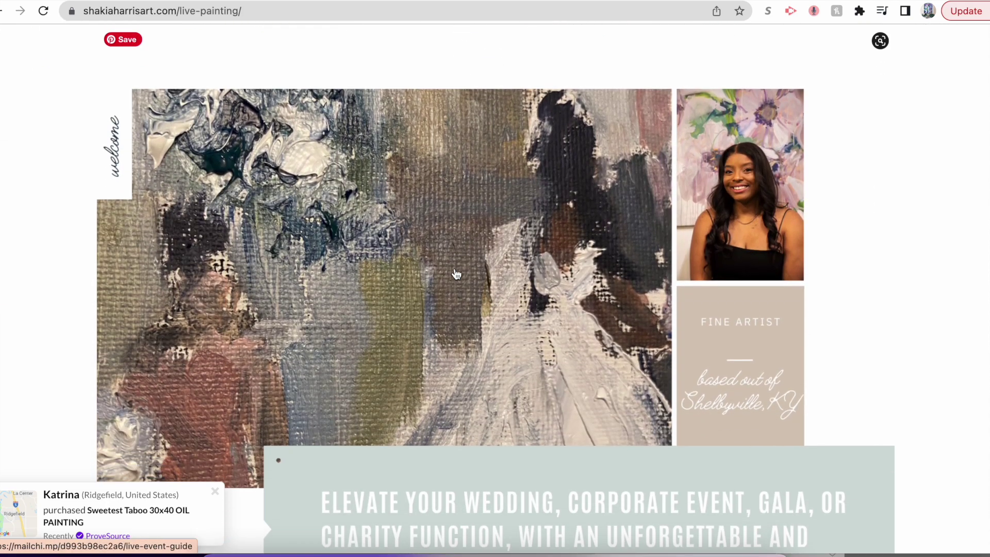
scroll(456, 274, "down", 12)
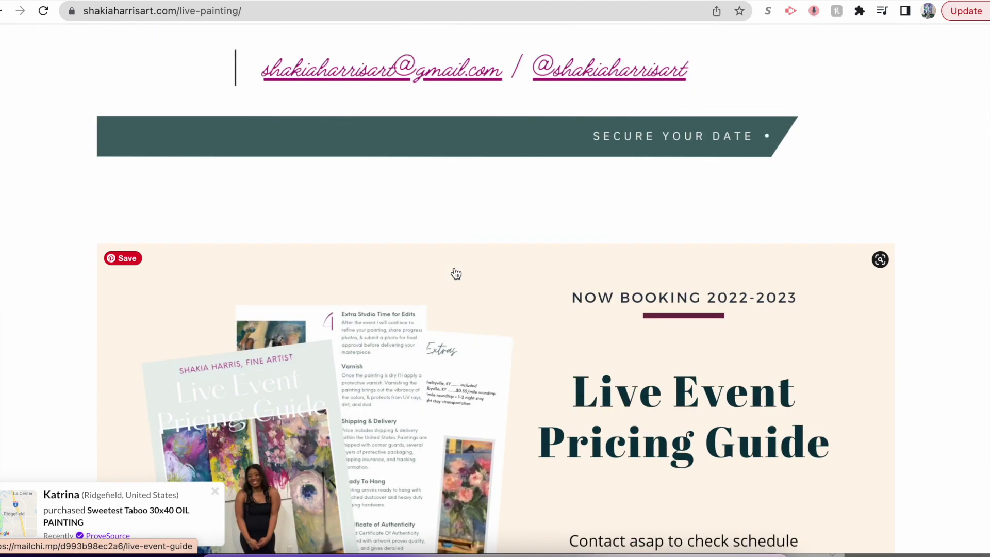
scroll(456, 274, "down", 3)
scroll(457, 274, "up", 15)
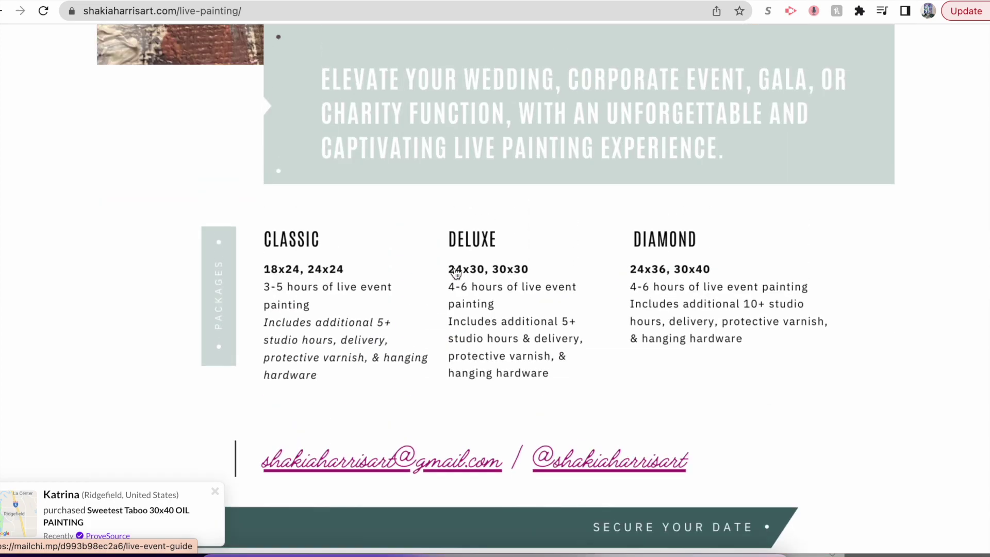
scroll(457, 274, "down", 4)
scroll(456, 273, "down", 10)
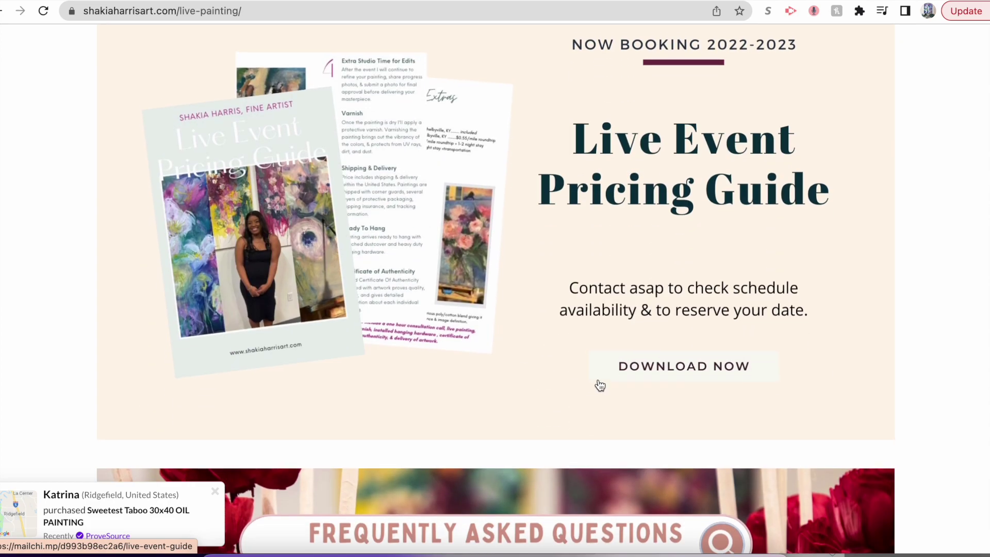
left_click(552, 336)
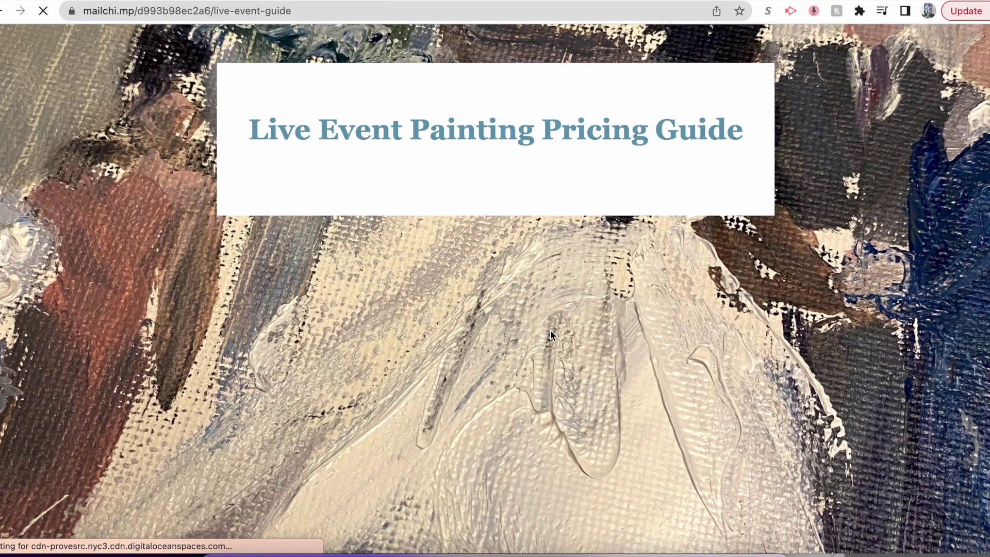